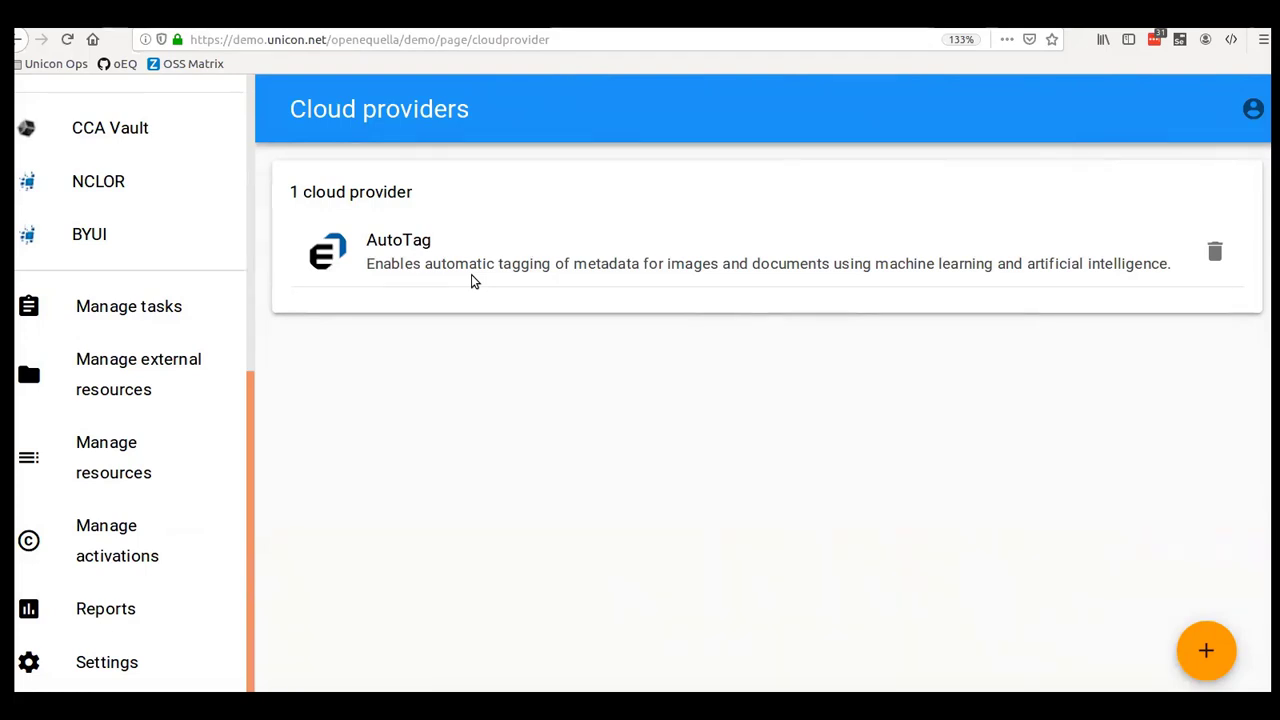
- Start a new AutoTagged Resources contribution from the Contribute page
scroll(134, 417, up, 5)
click(128, 384)
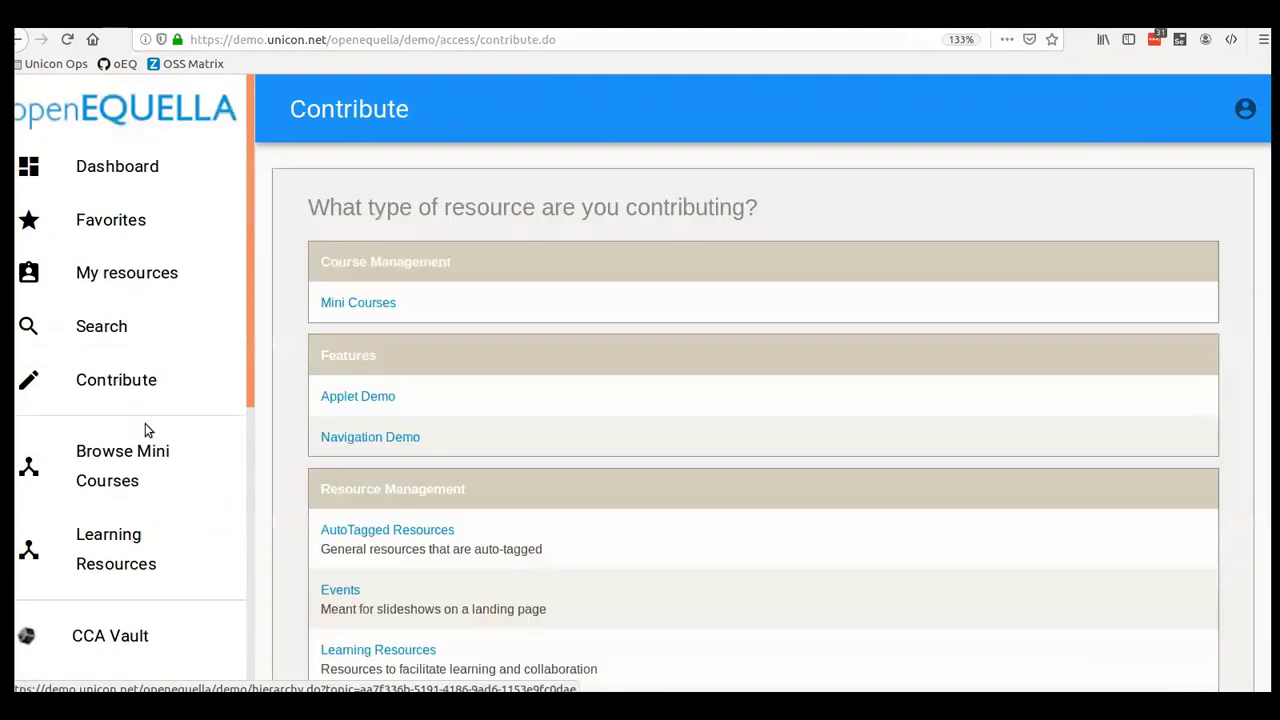
click(371, 532)
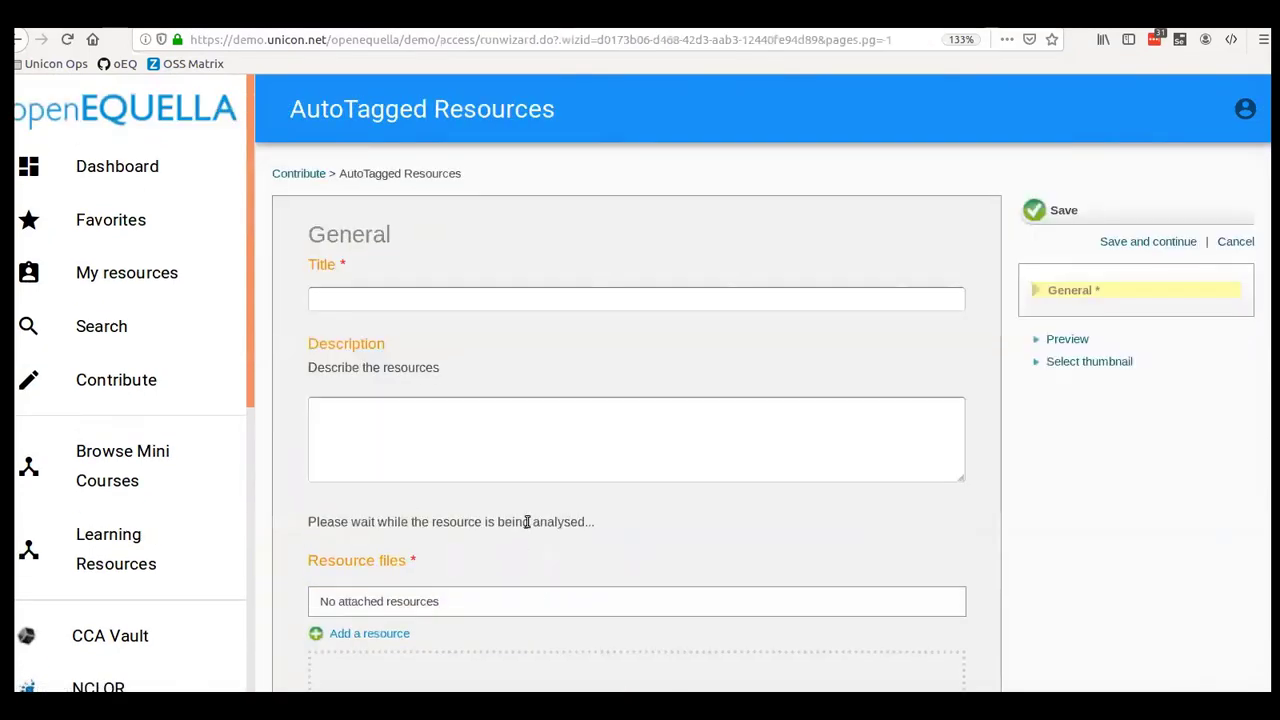
- Upload and attach Mountain Reflection in Lake McDonald.jpg as the contribution's resource
scroll(537, 511, down, 2)
scroll(463, 343, down, 3)
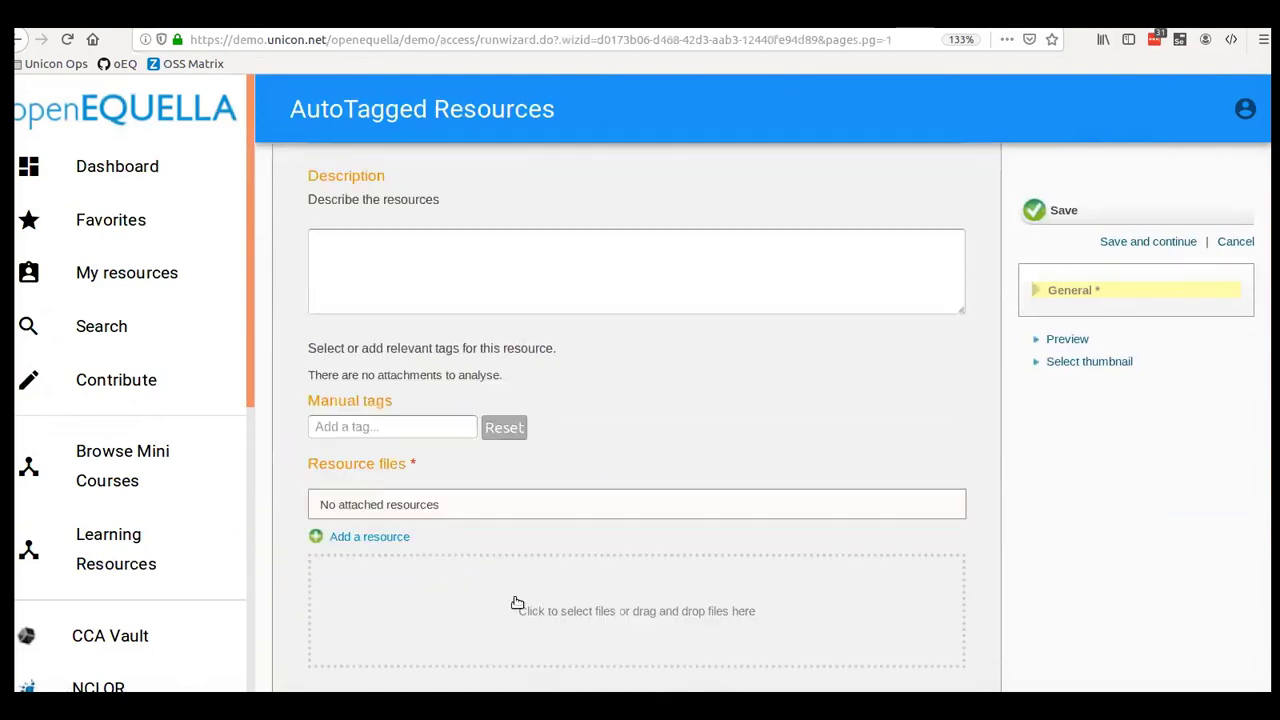
click(362, 468)
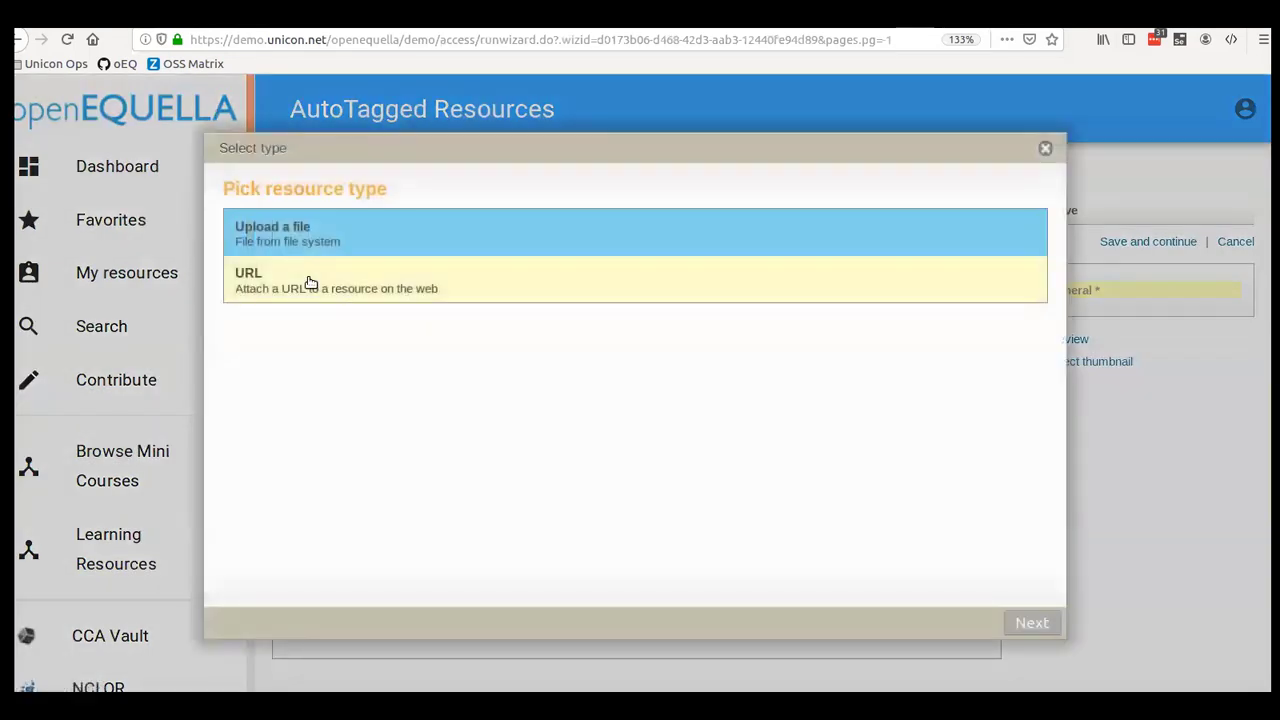
click(297, 240)
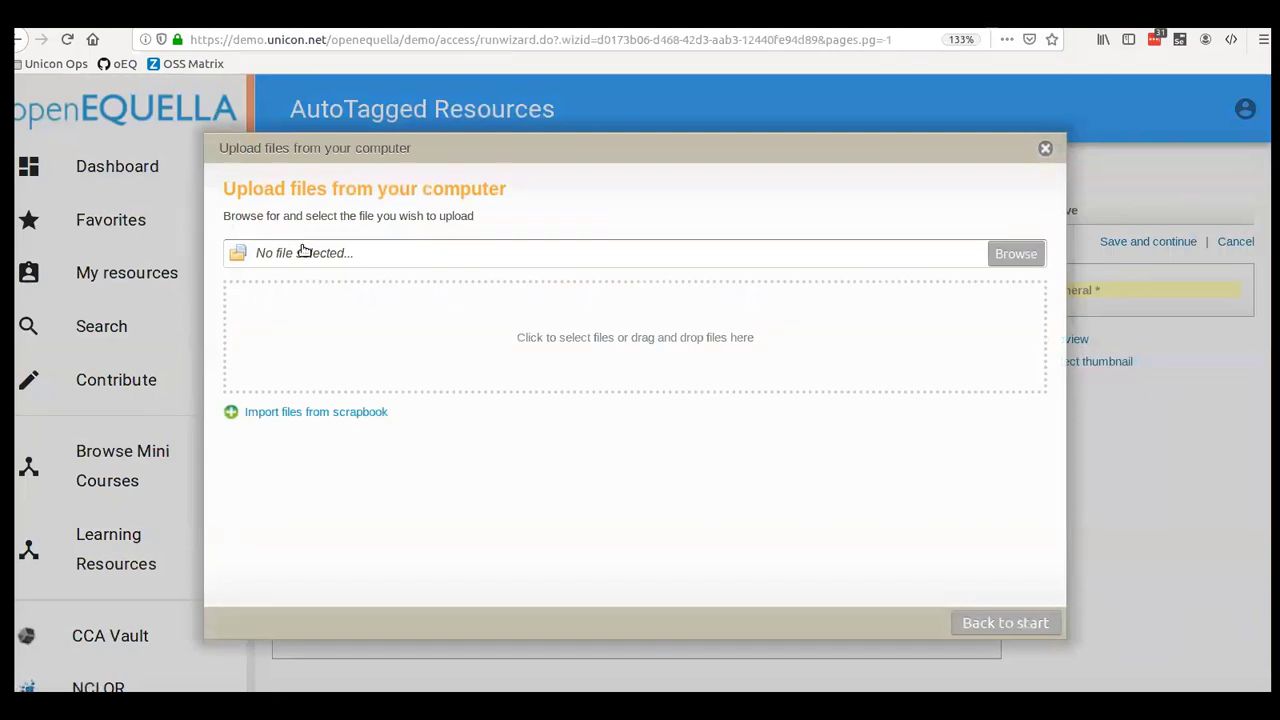
click(304, 250)
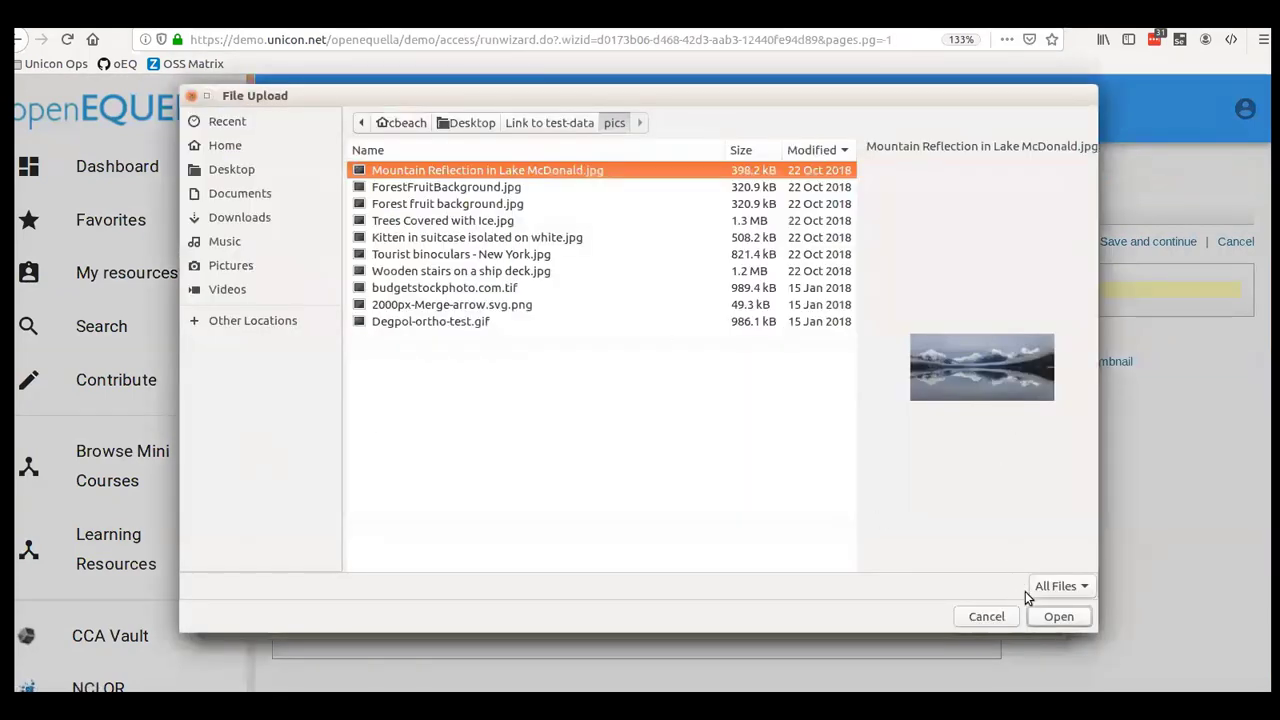
click(1059, 617)
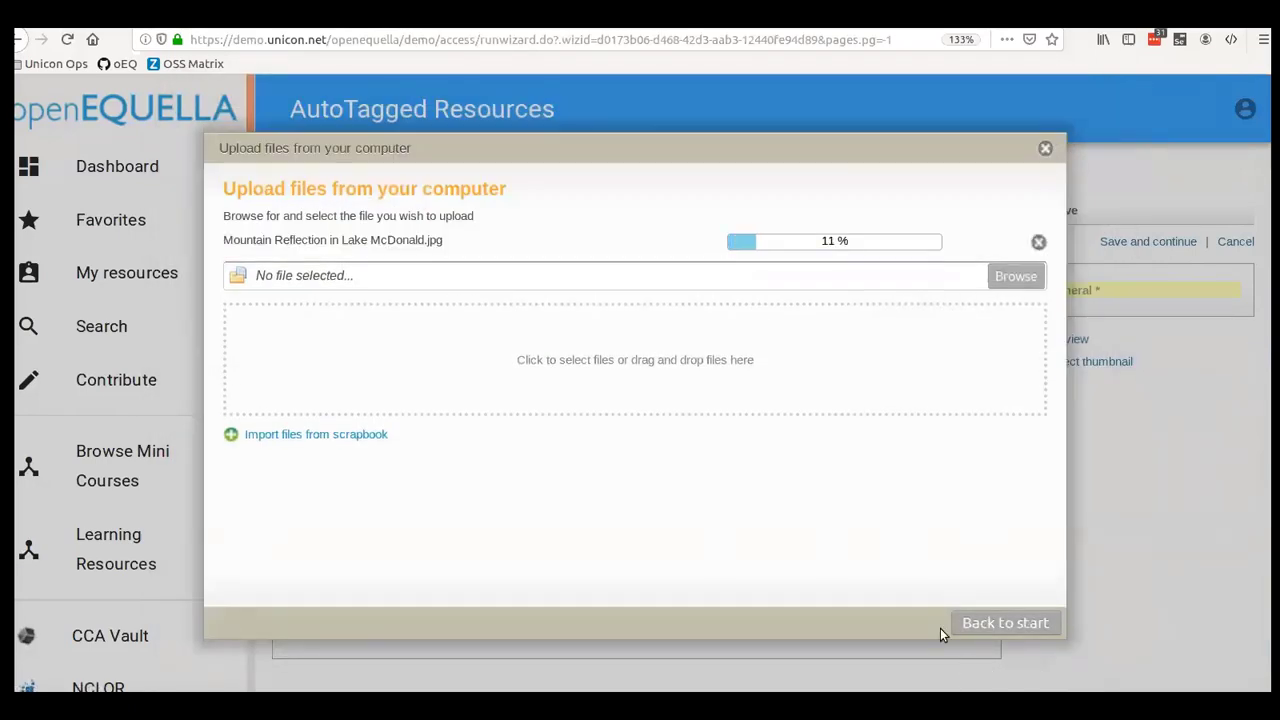
click(1028, 628)
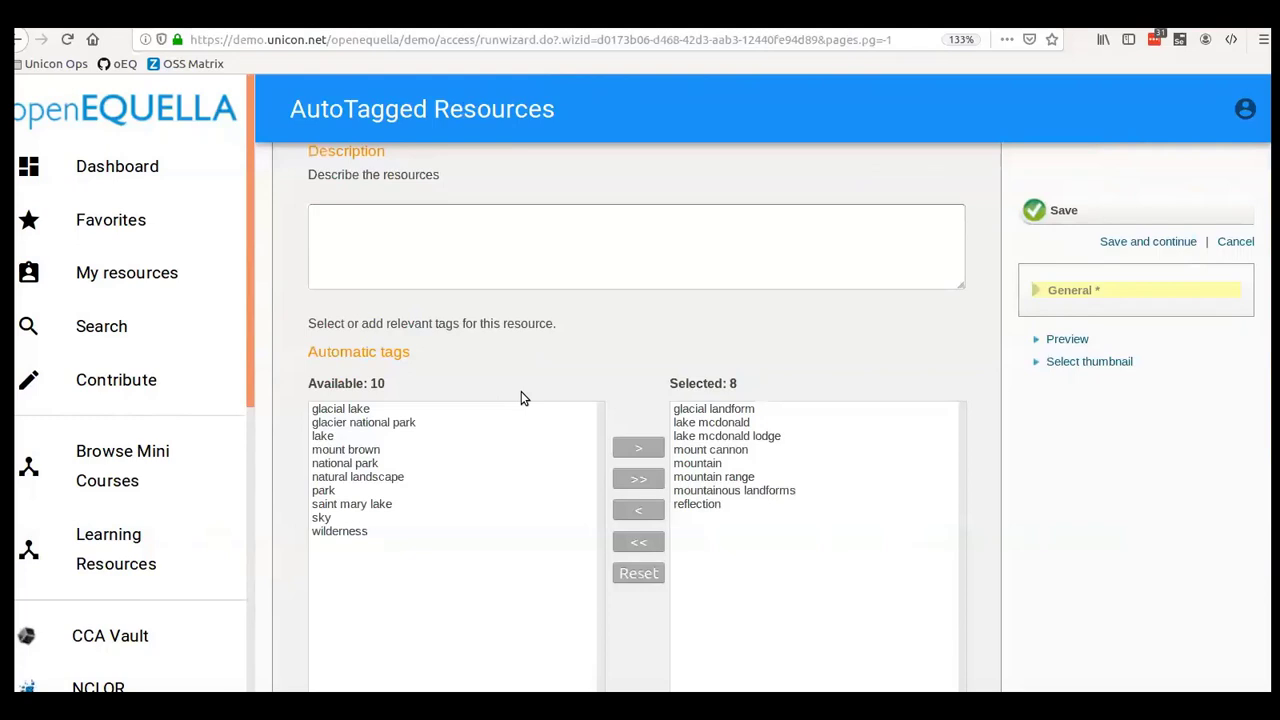
- Preview the attached mountain reflection image, then return to the contribution form
scroll(627, 400, down, 3)
scroll(627, 430, up, 1)
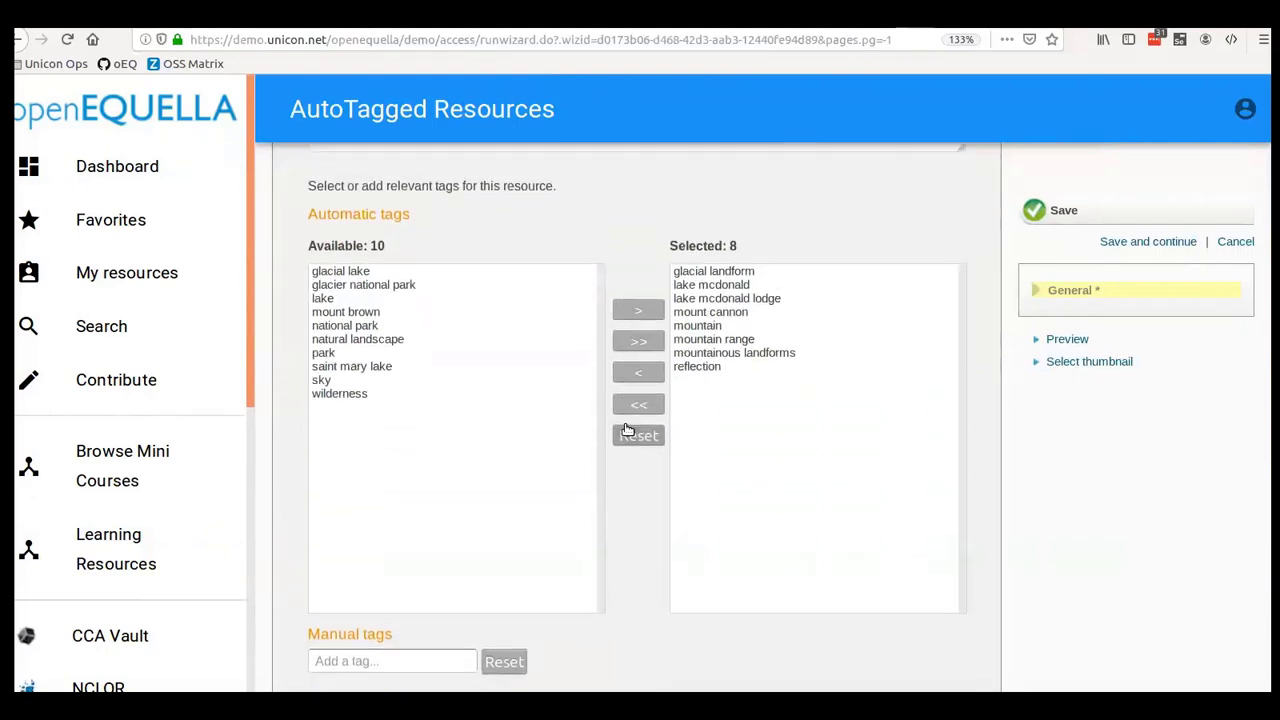
scroll(627, 430, up, 1)
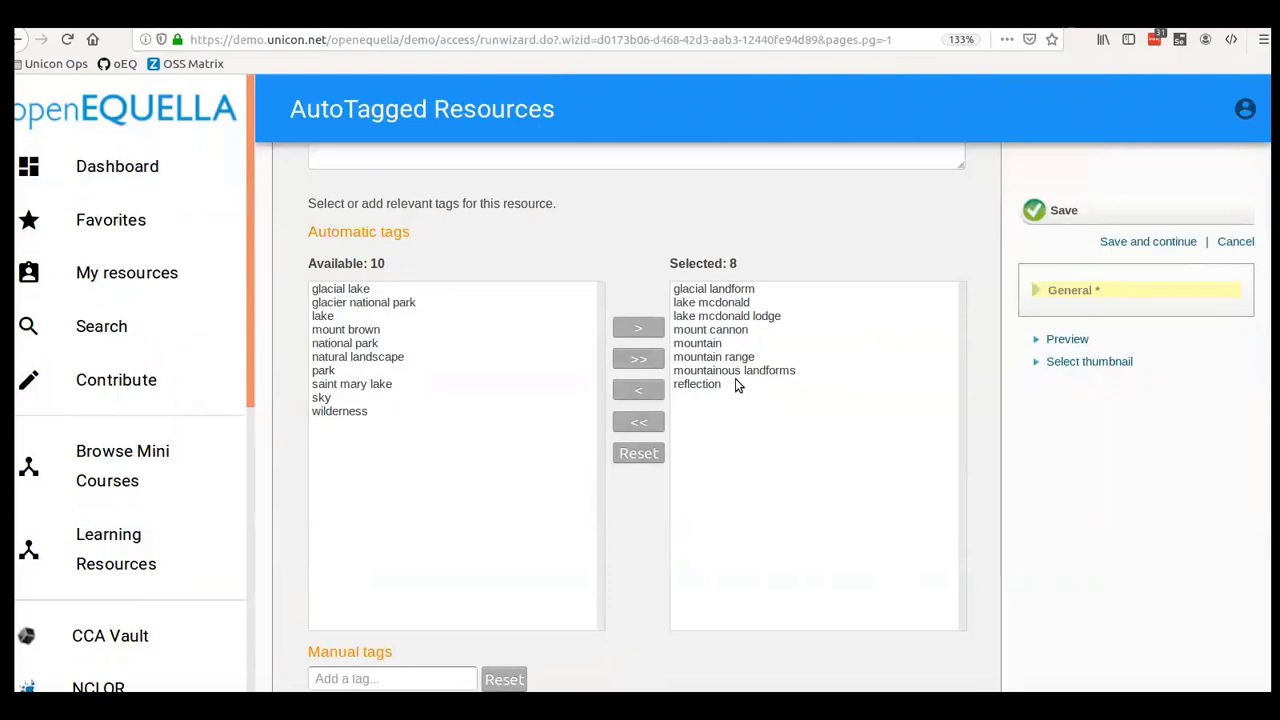
scroll(686, 598, down, 3)
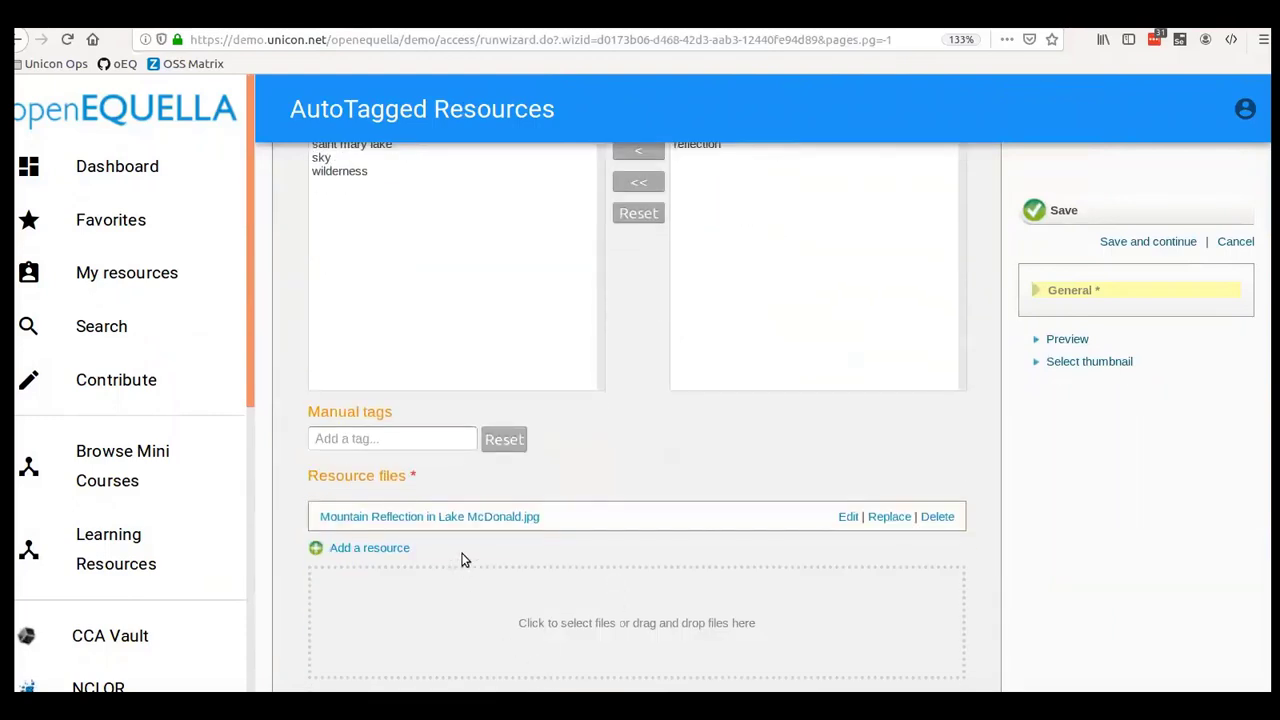
click(464, 520)
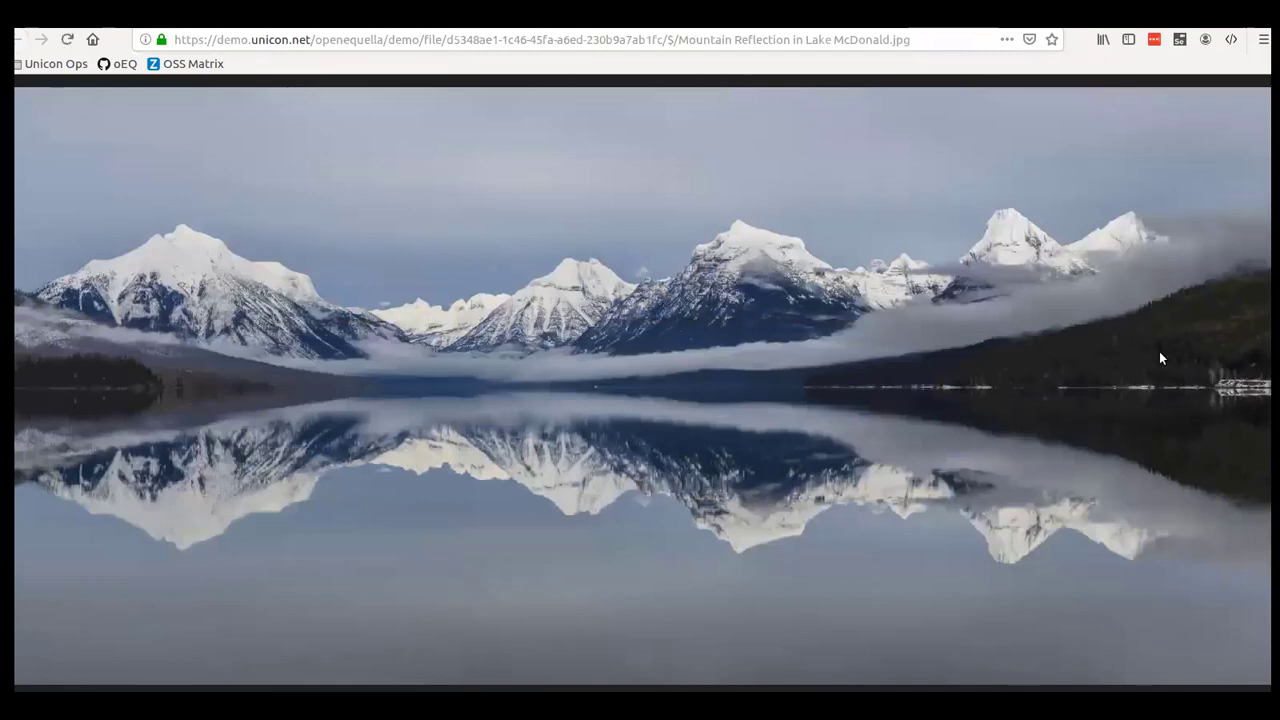
key(ctrl+w)
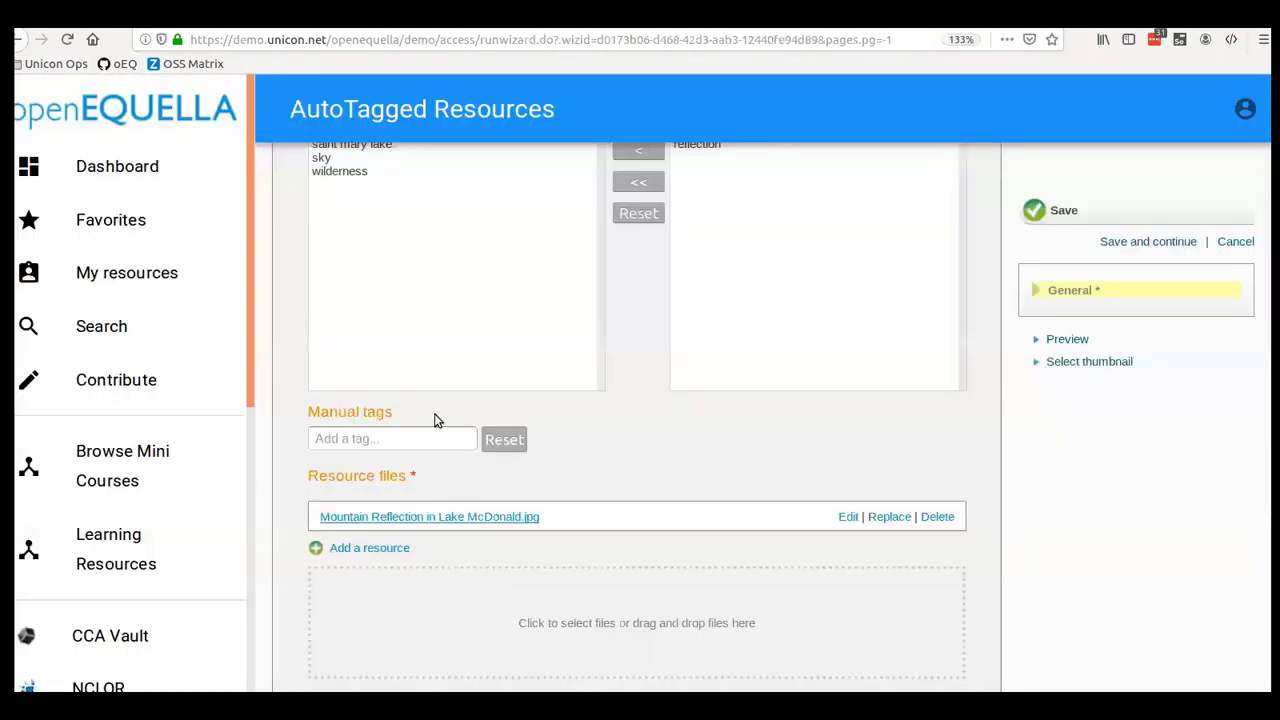
- Pick the lake mcdonald tag, then the reflection tag, in the Selected tags list
scroll(628, 470, up, 5)
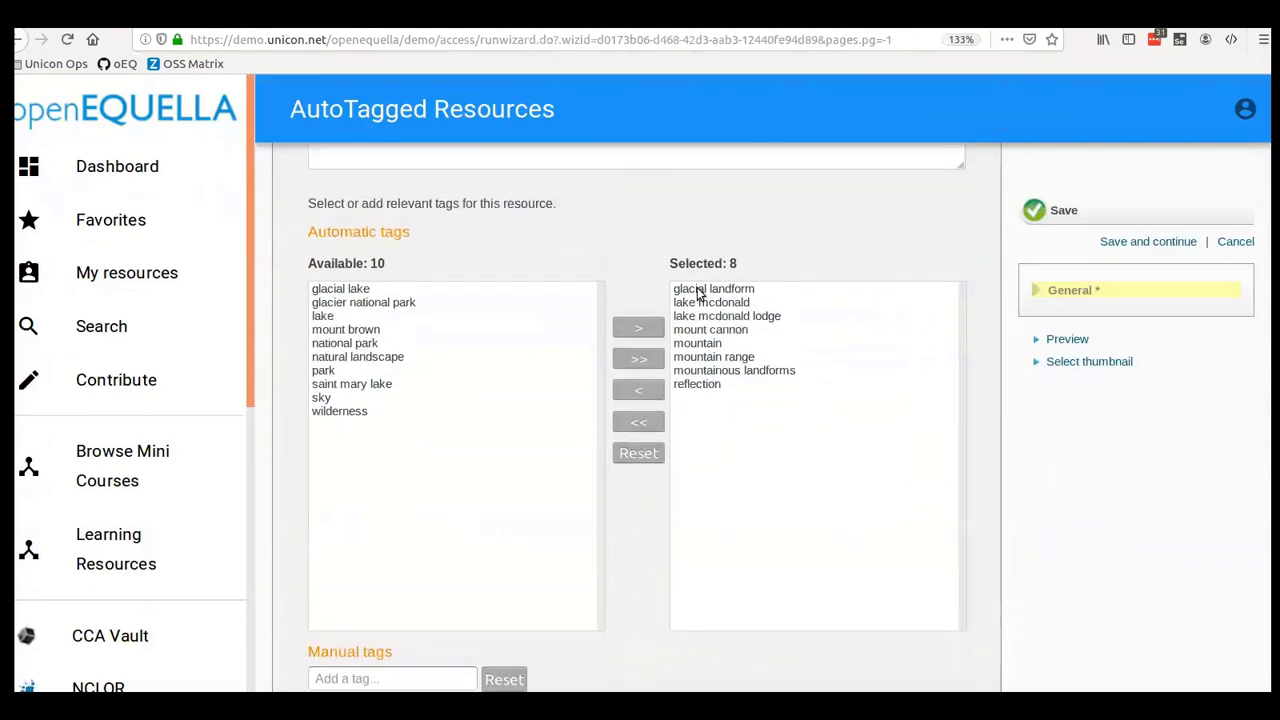
click(704, 304)
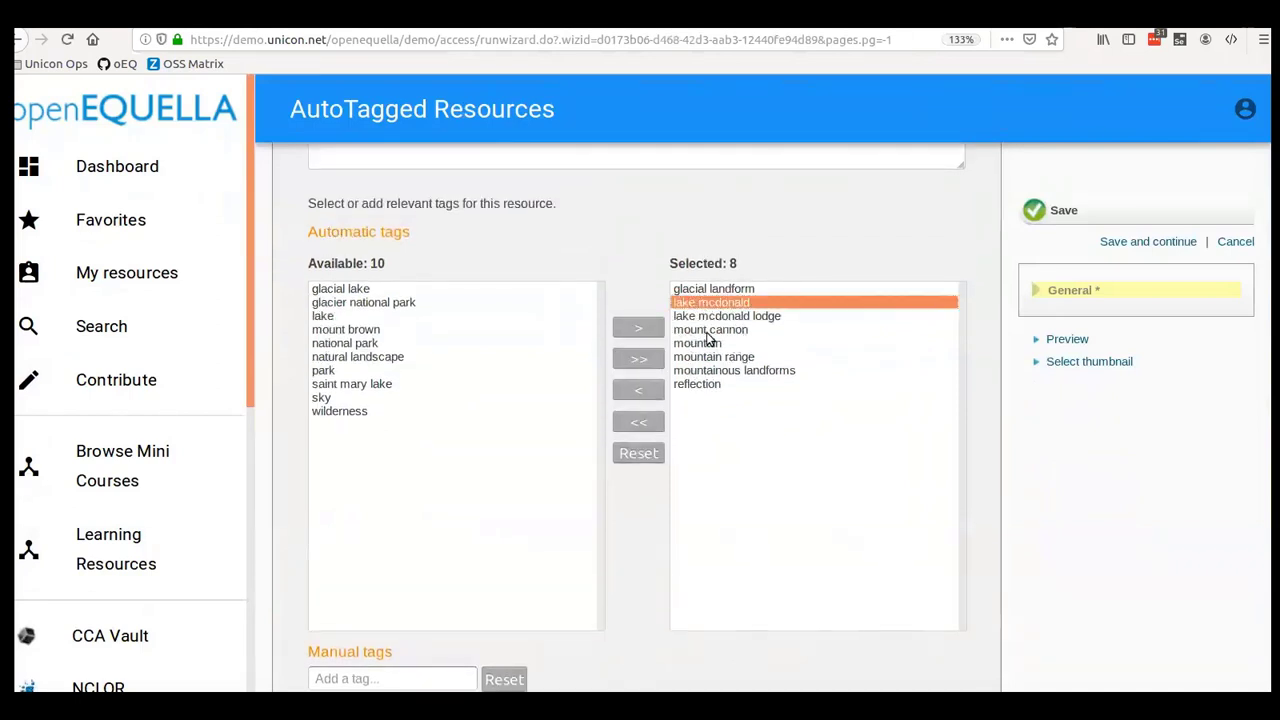
click(690, 386)
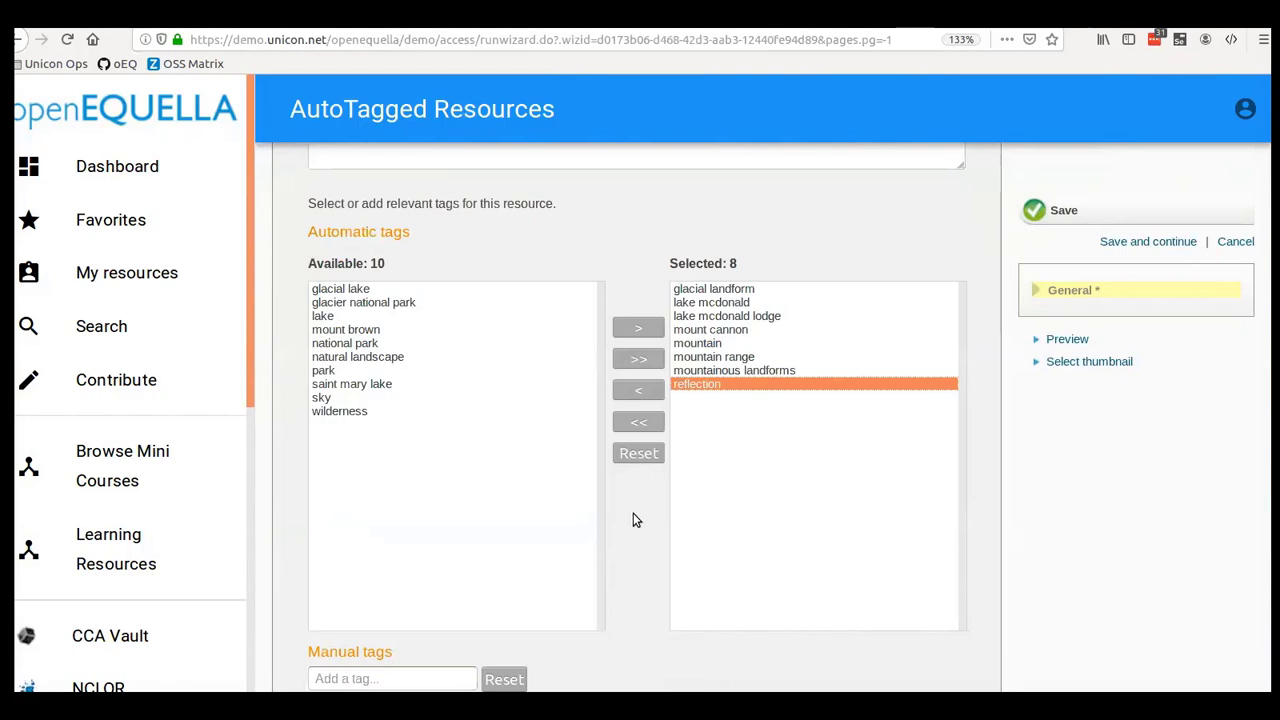
- Cancel the contribution, confirm discarding it, and switch to the admin console package folder
scroll(645, 535, up, 1)
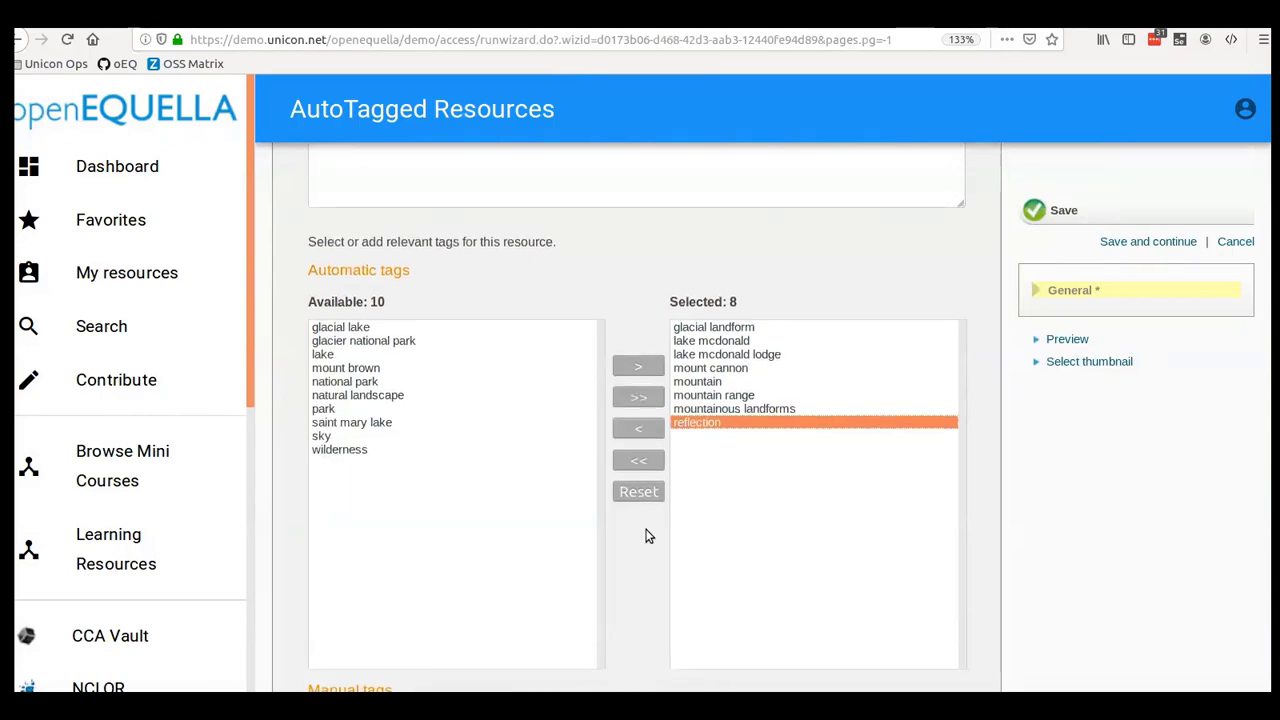
scroll(645, 535, up, 4)
click(1235, 241)
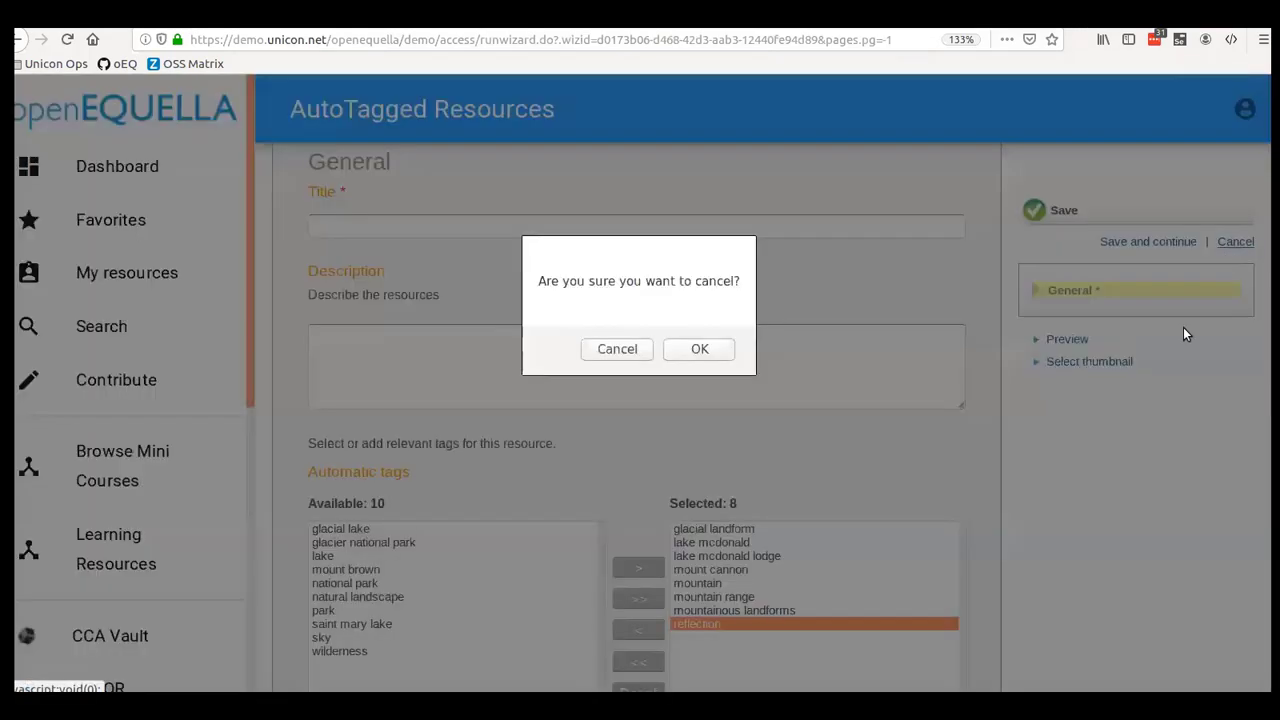
click(704, 350)
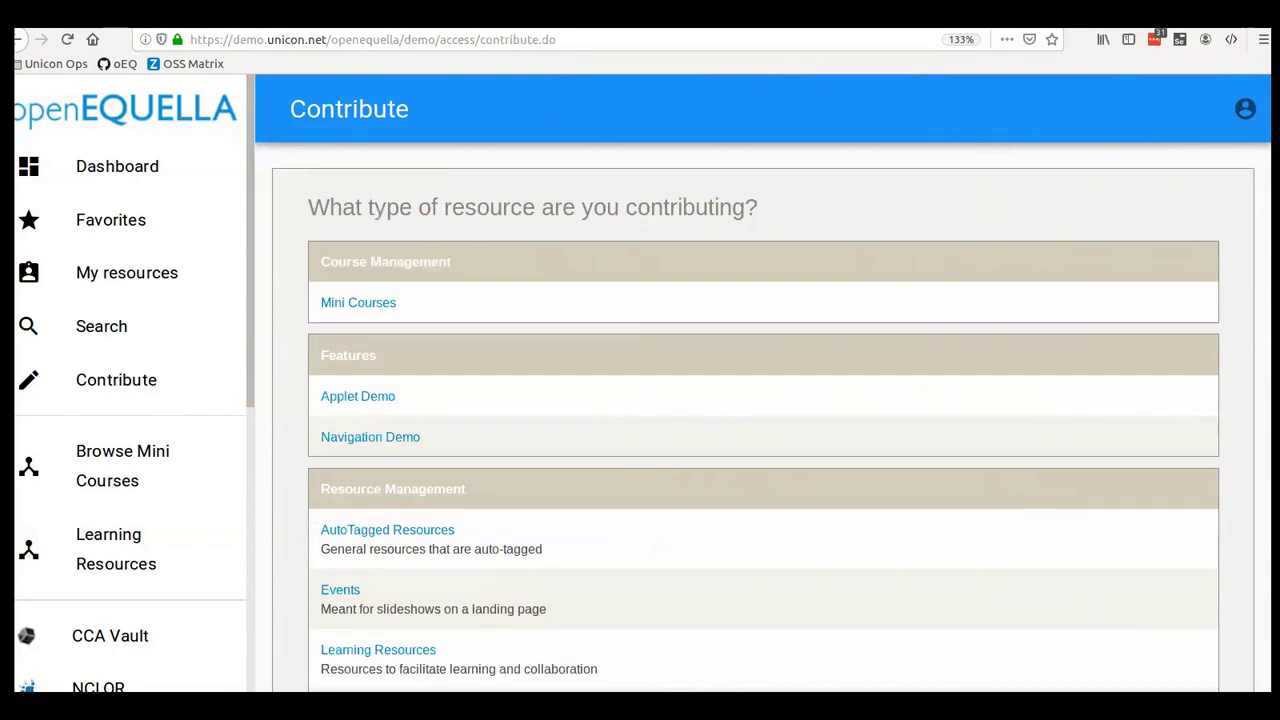
key(alt+Tab)
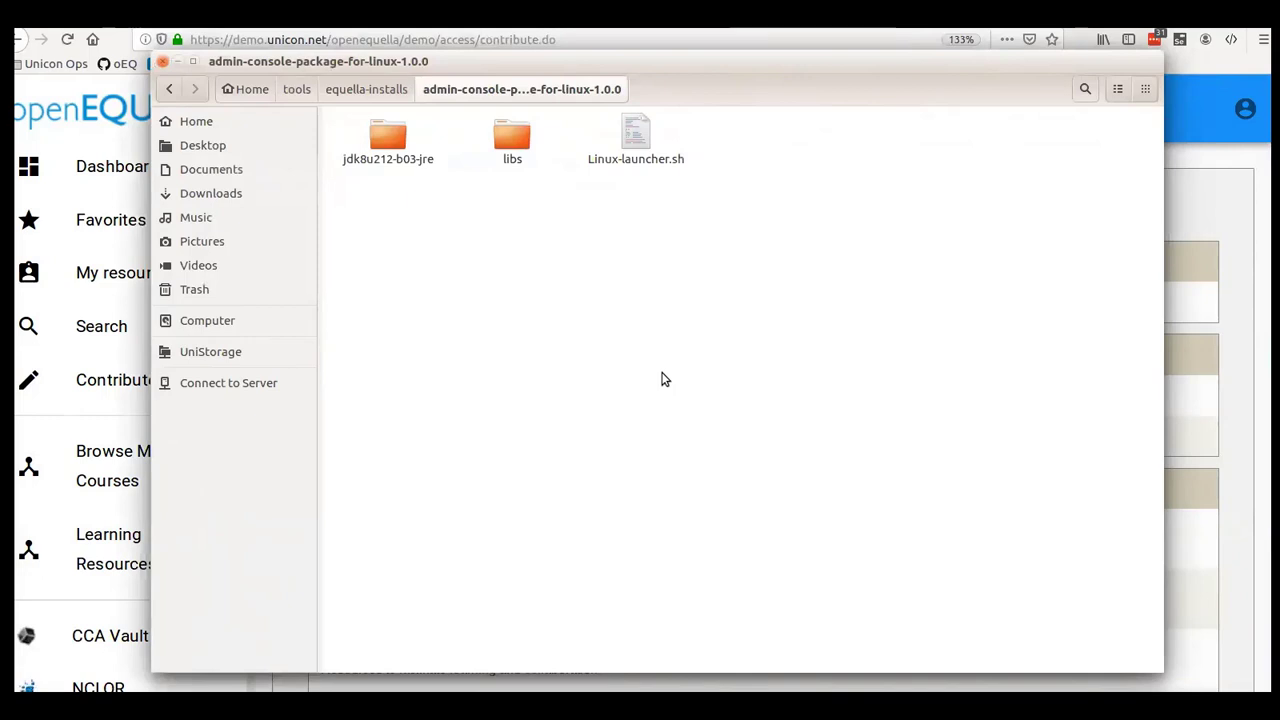
- Open a terminal in admin-console-package-for-linux-1.0.0 and run ./Linux-launcher.sh
right_click(630, 306)
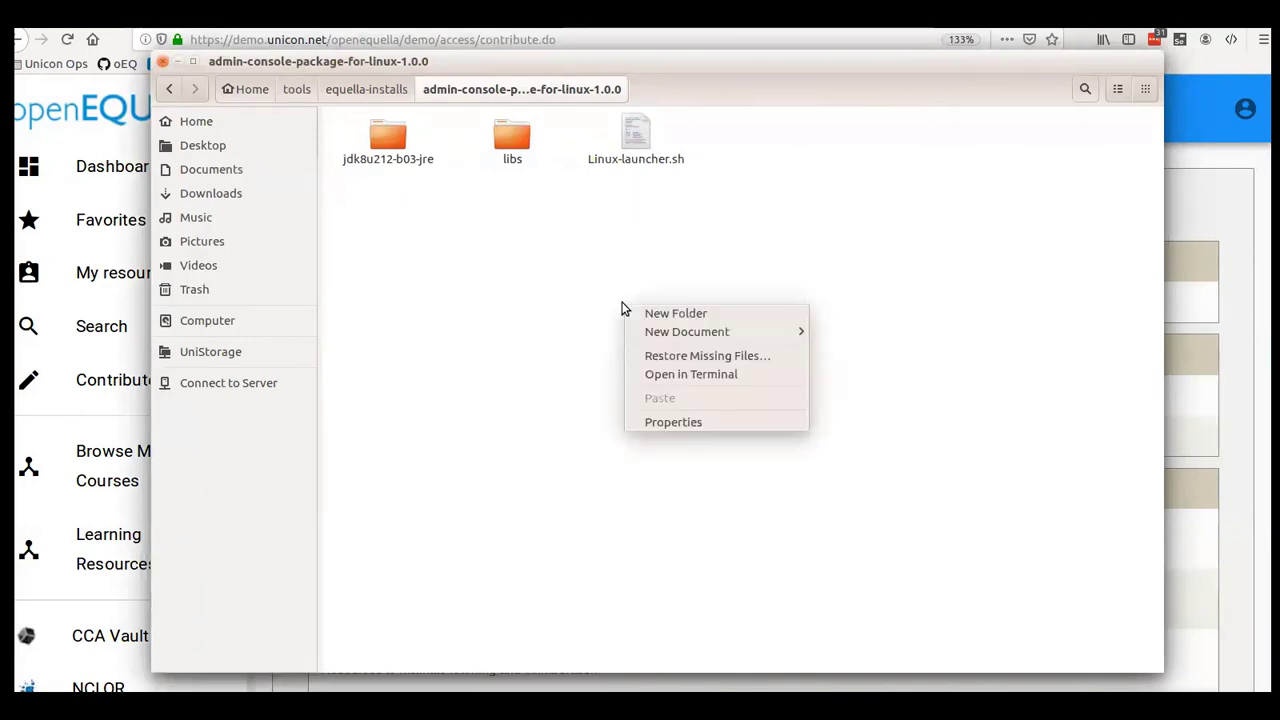
click(684, 376)
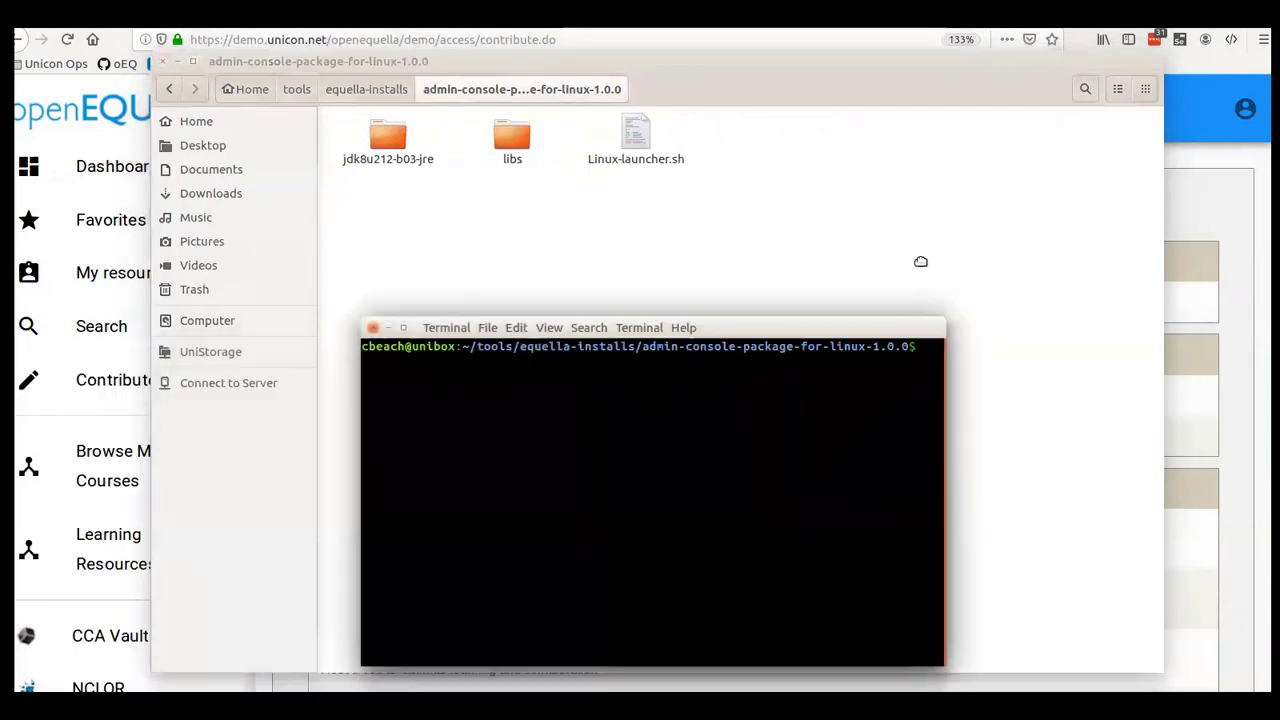
drag(920, 262, 920, 243)
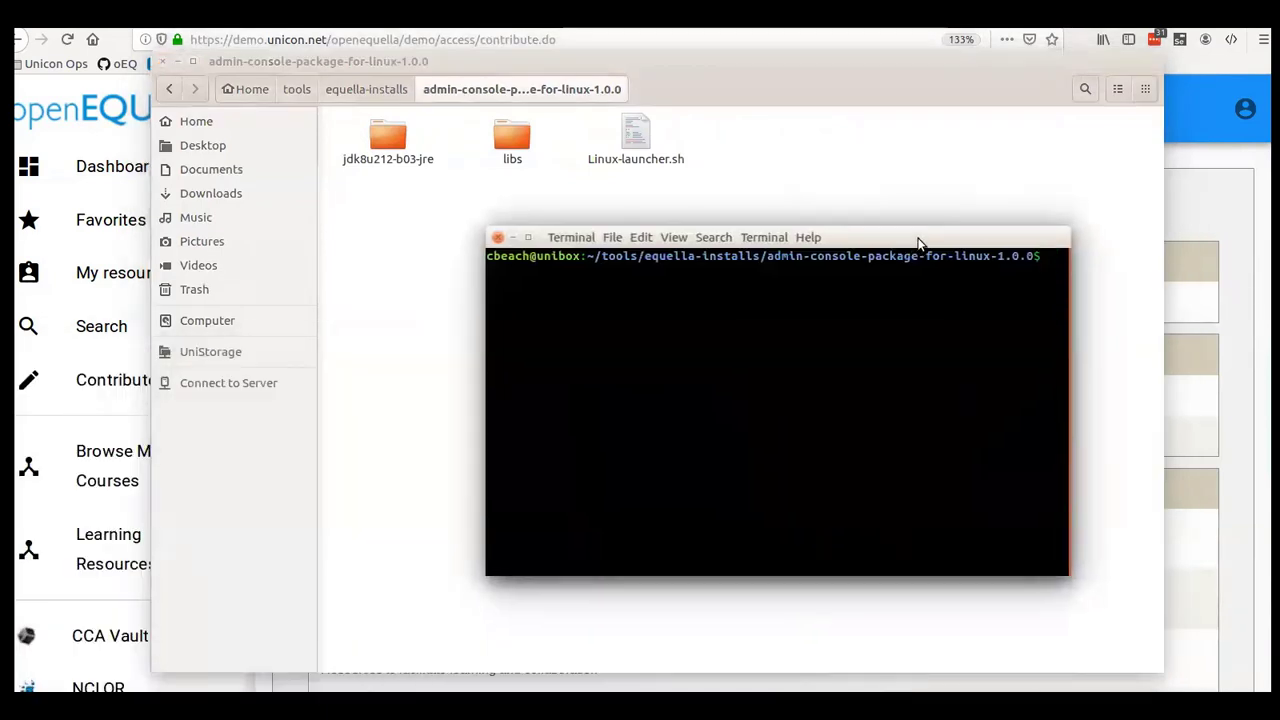
text(./Linux-launcher.sh)
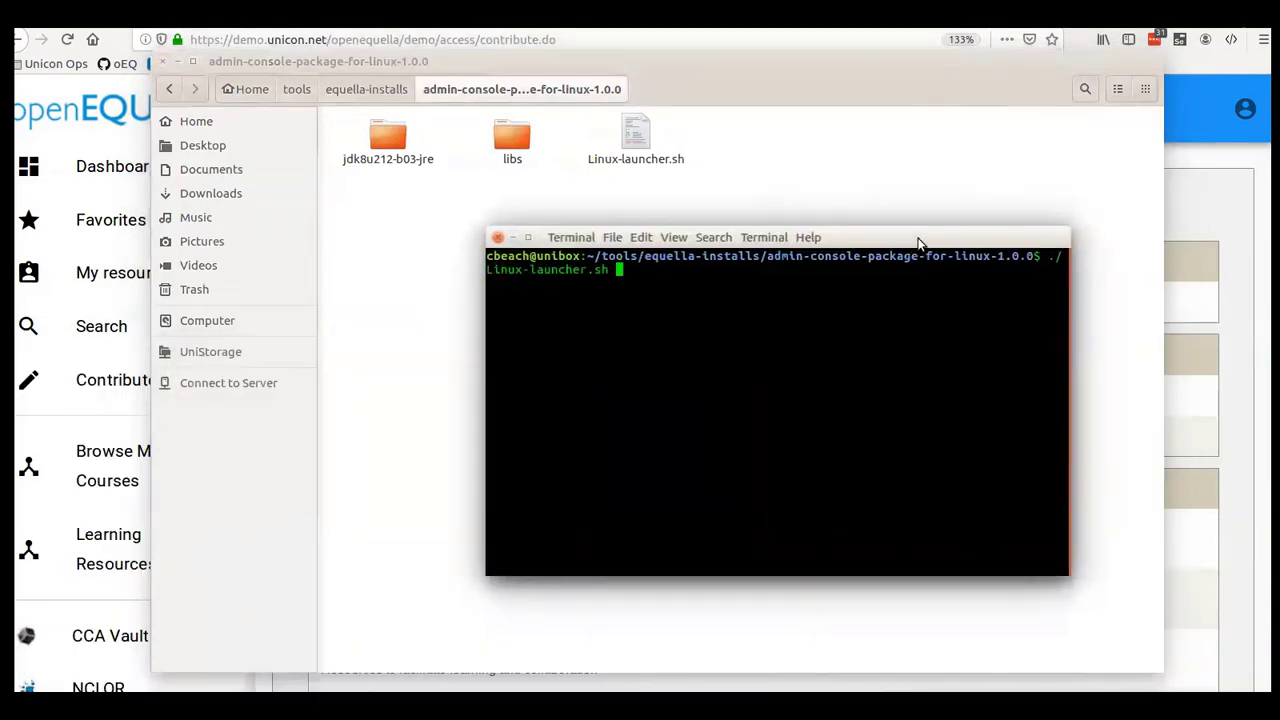
key(Return)
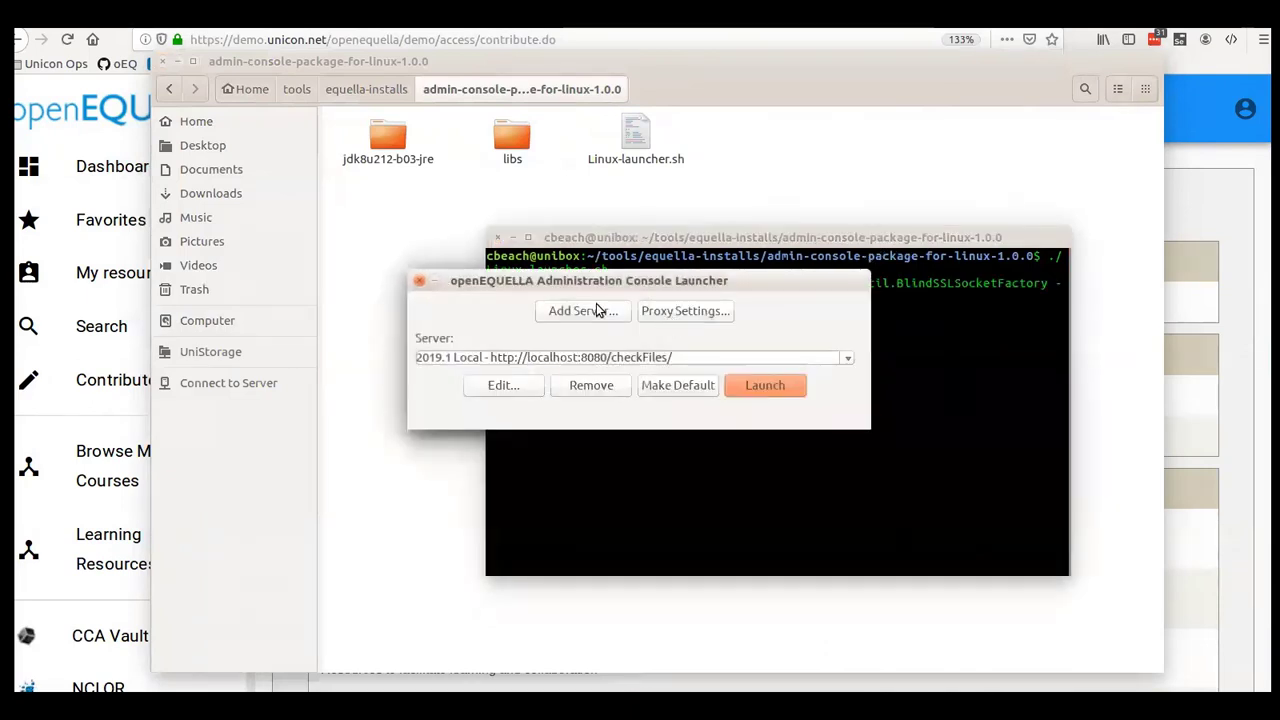
- Launch the console for the Demo - Live server and log in with the admin username and password
click(695, 358)
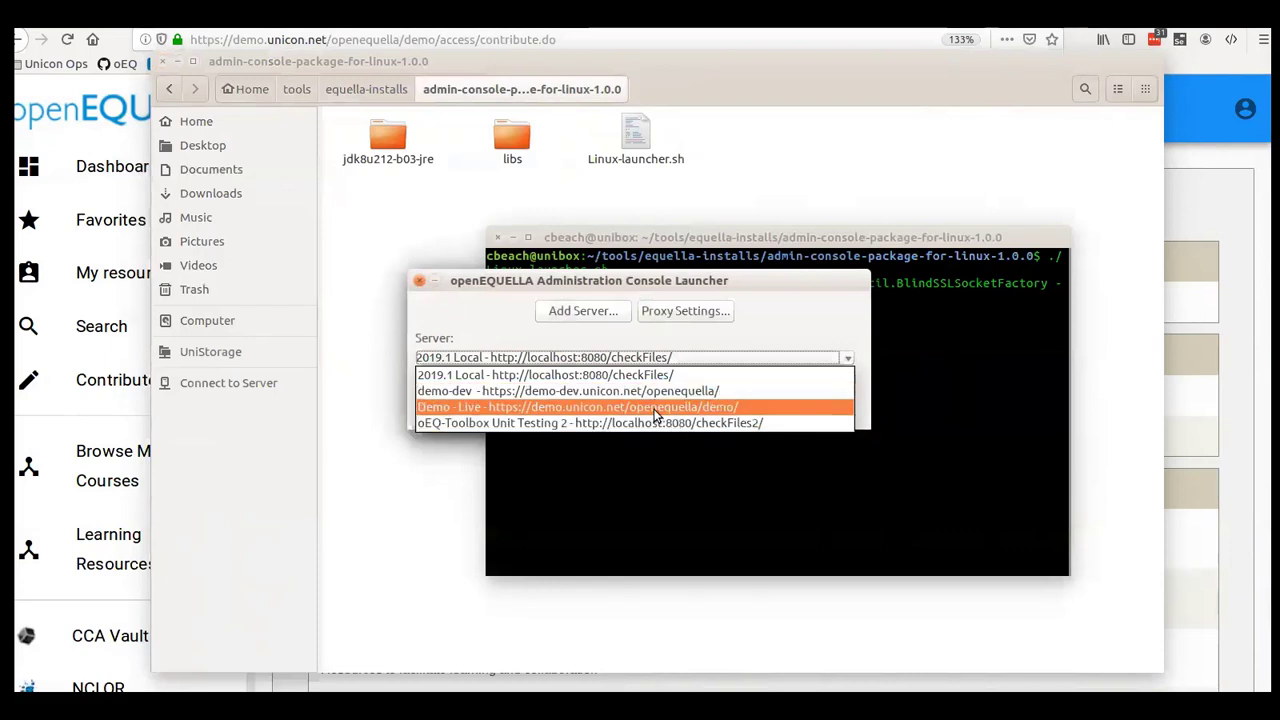
click(655, 408)
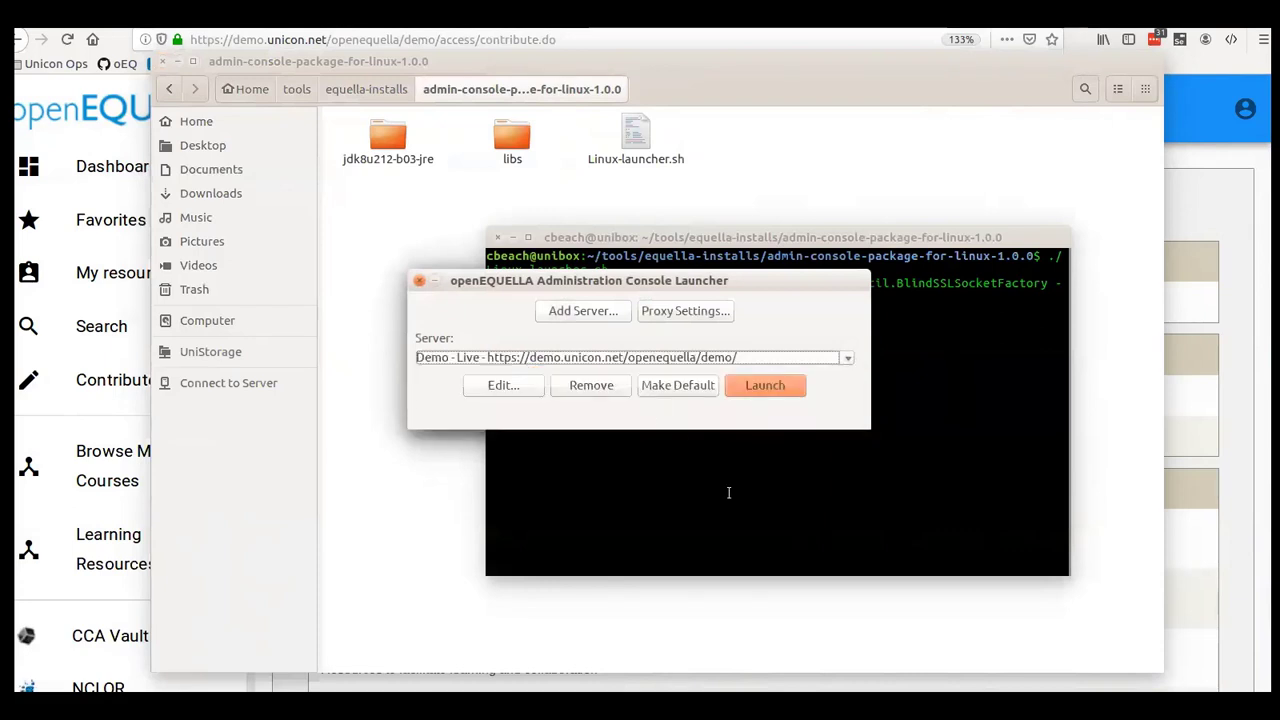
click(763, 386)
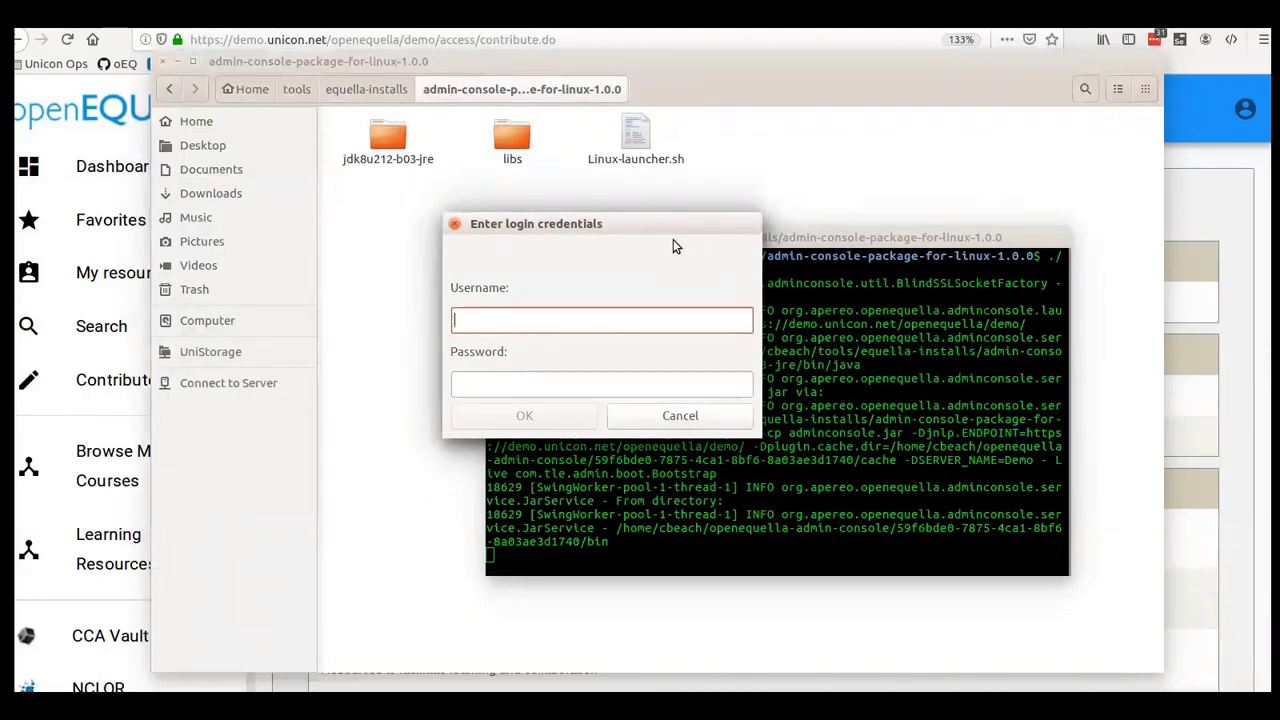
text(demosys)
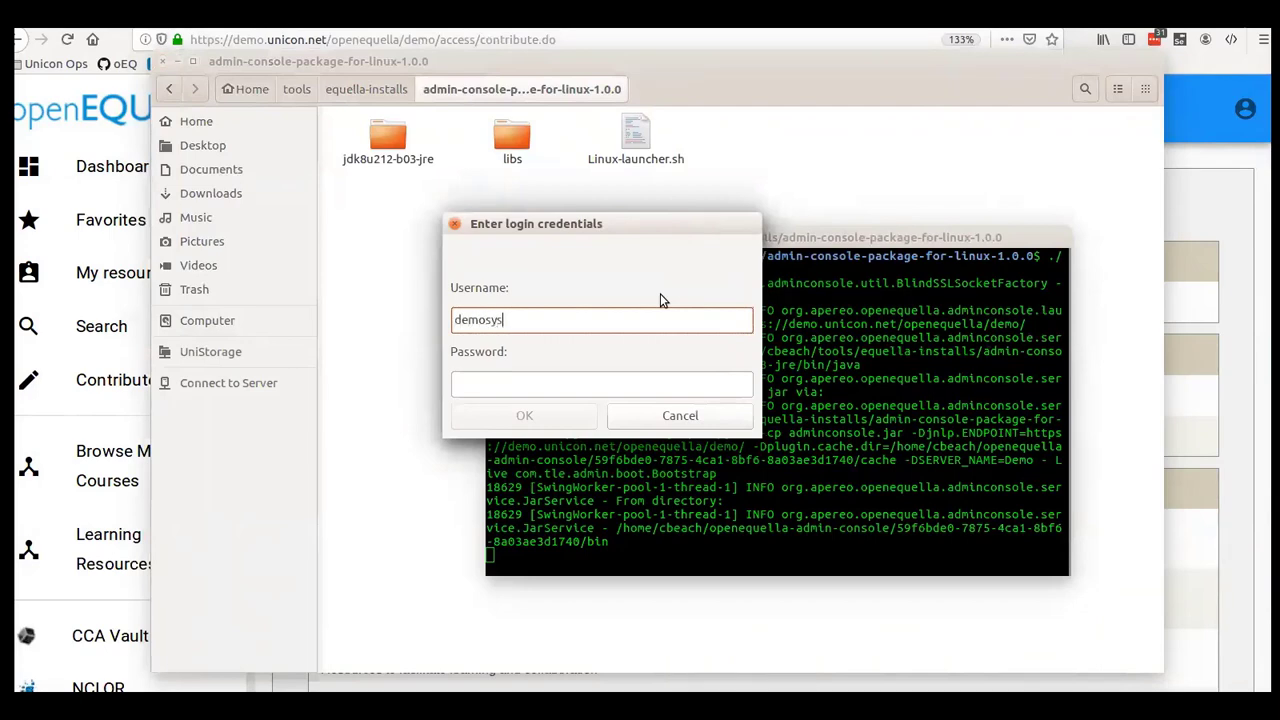
text(admin)
key(Tab)
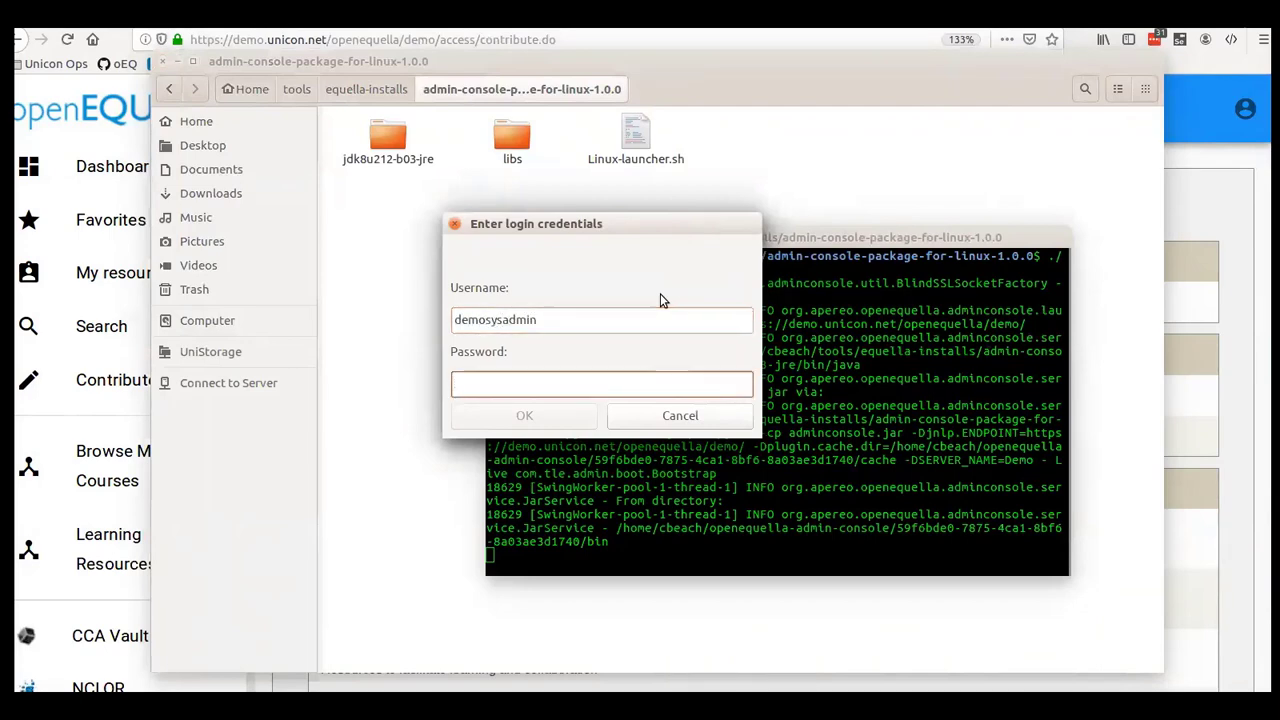
text(********)
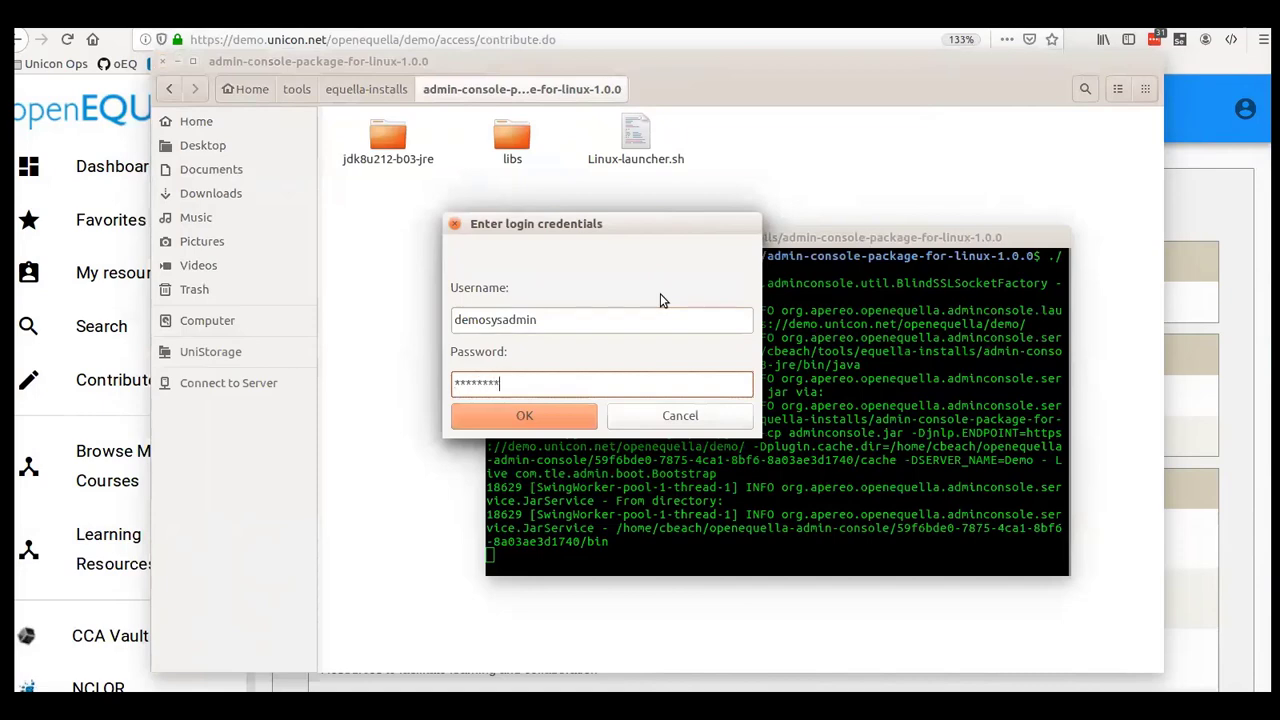
text(****)
click(545, 416)
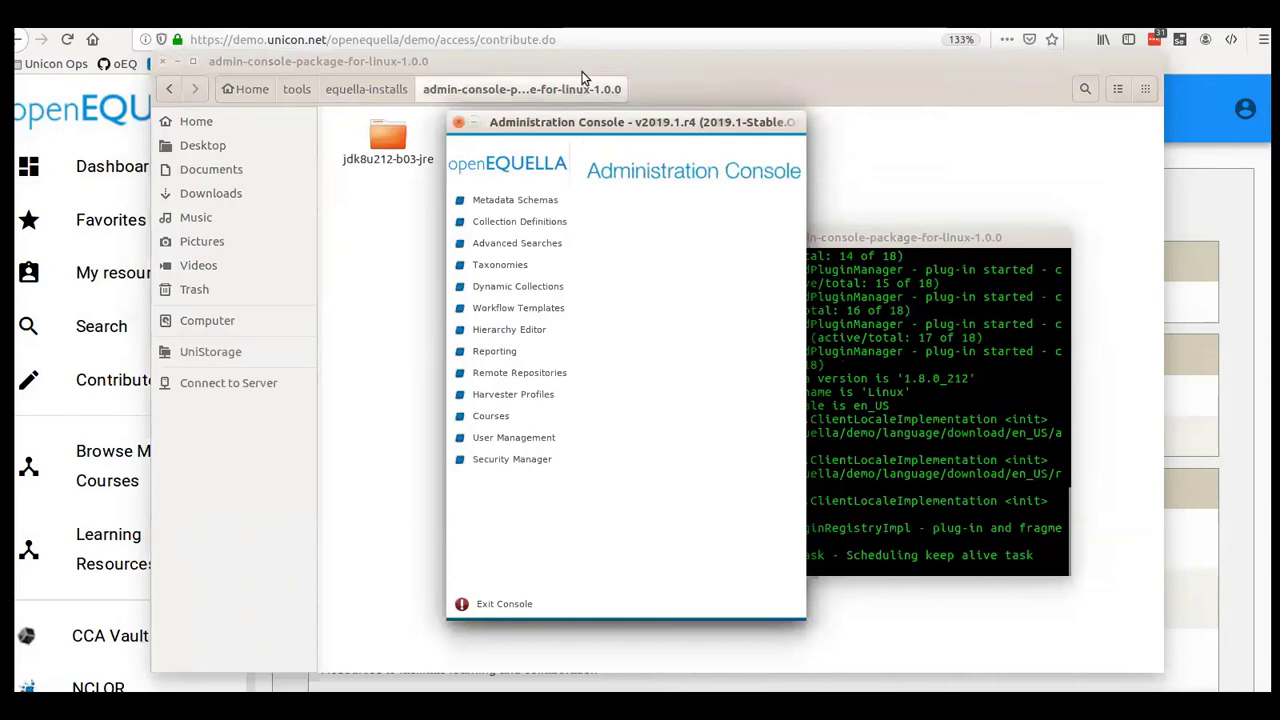
- Edit the AutoTagged Resources collection and inspect the Tags ECS AutoTag control on the General wizard page
click(528, 224)
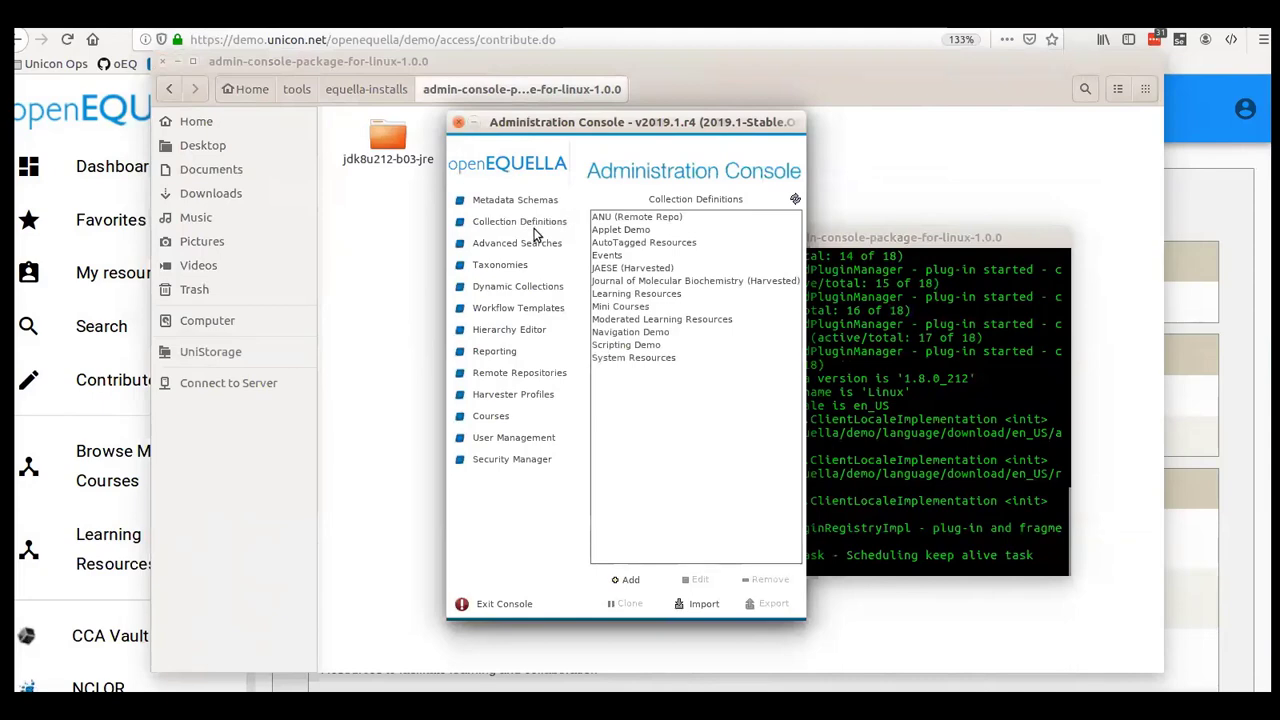
click(628, 244)
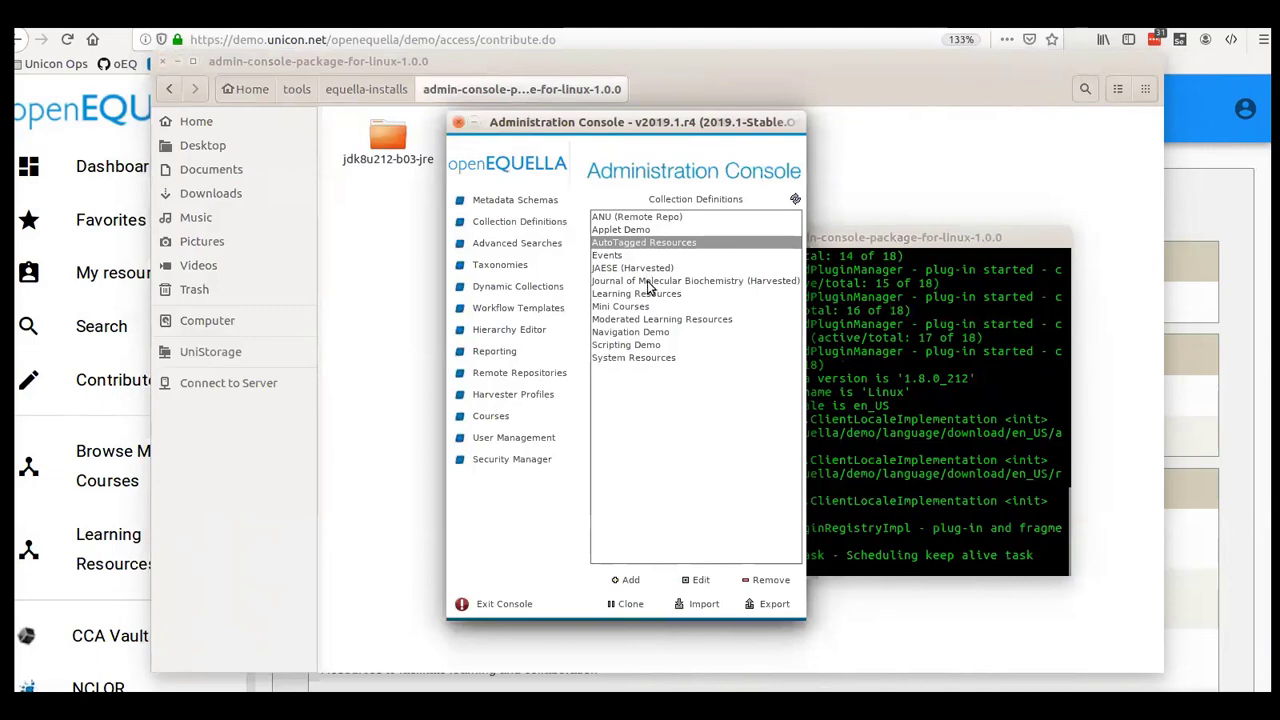
click(700, 580)
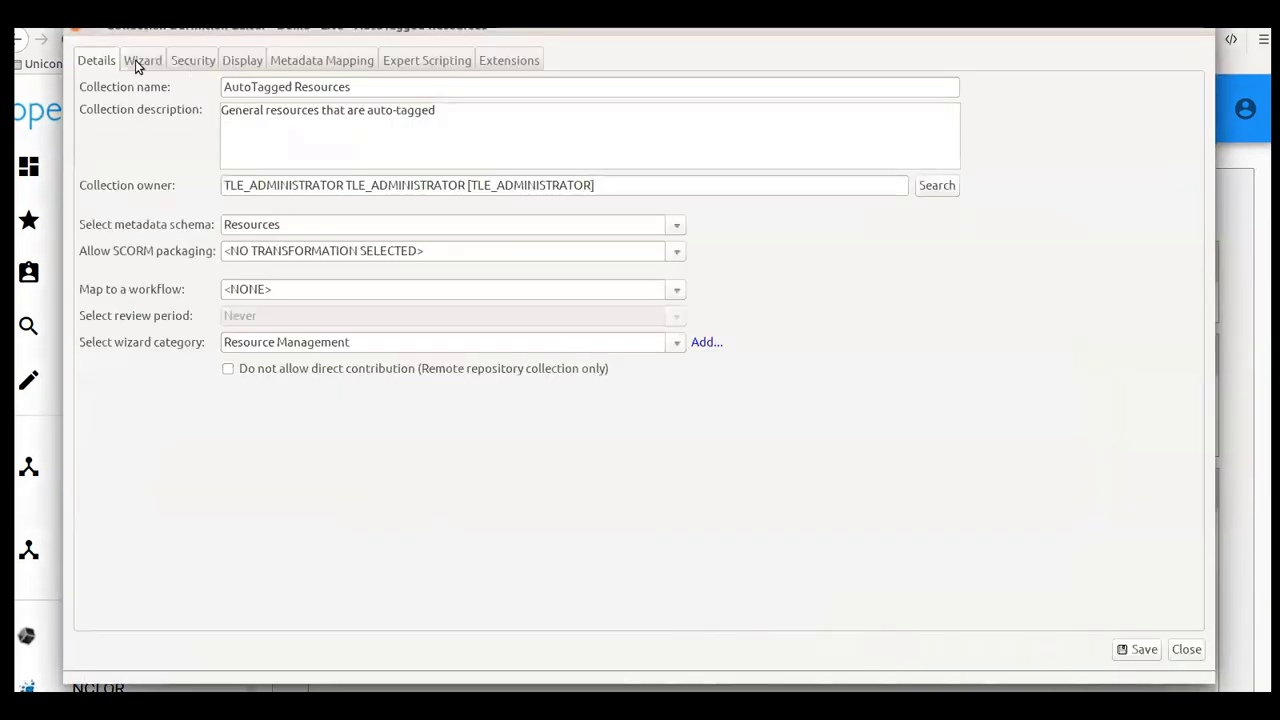
click(134, 60)
click(120, 98)
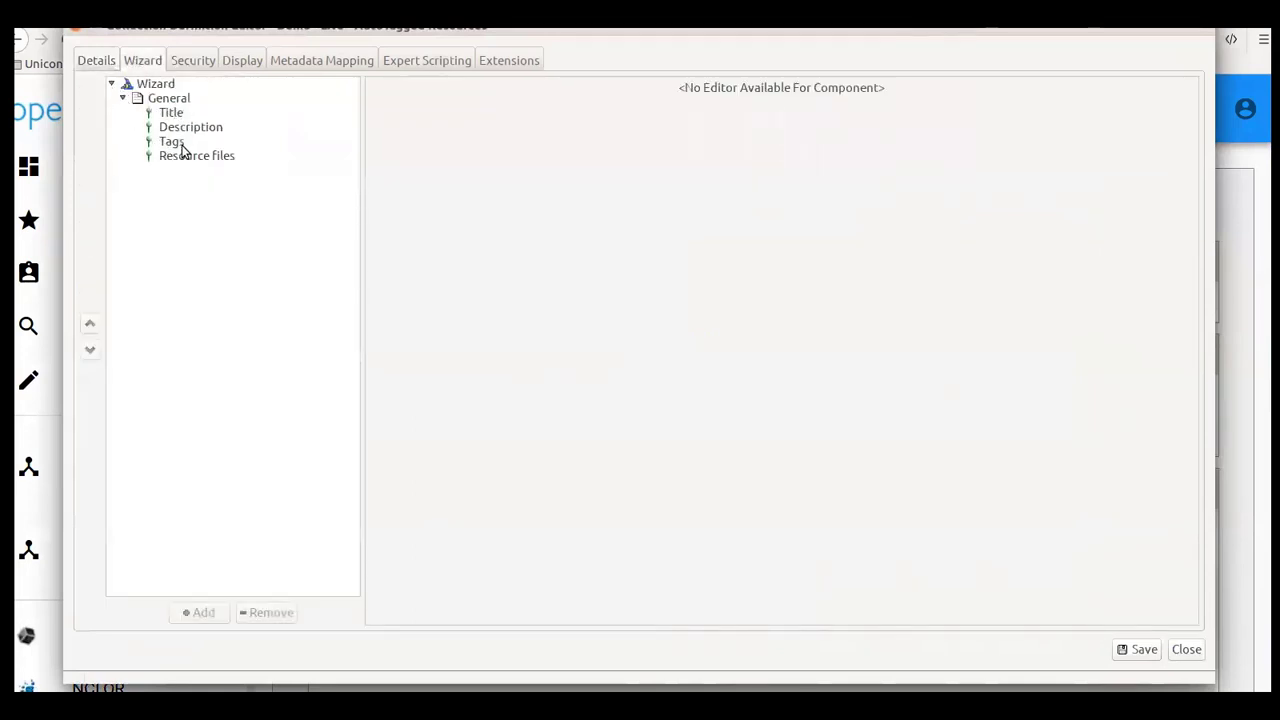
click(171, 145)
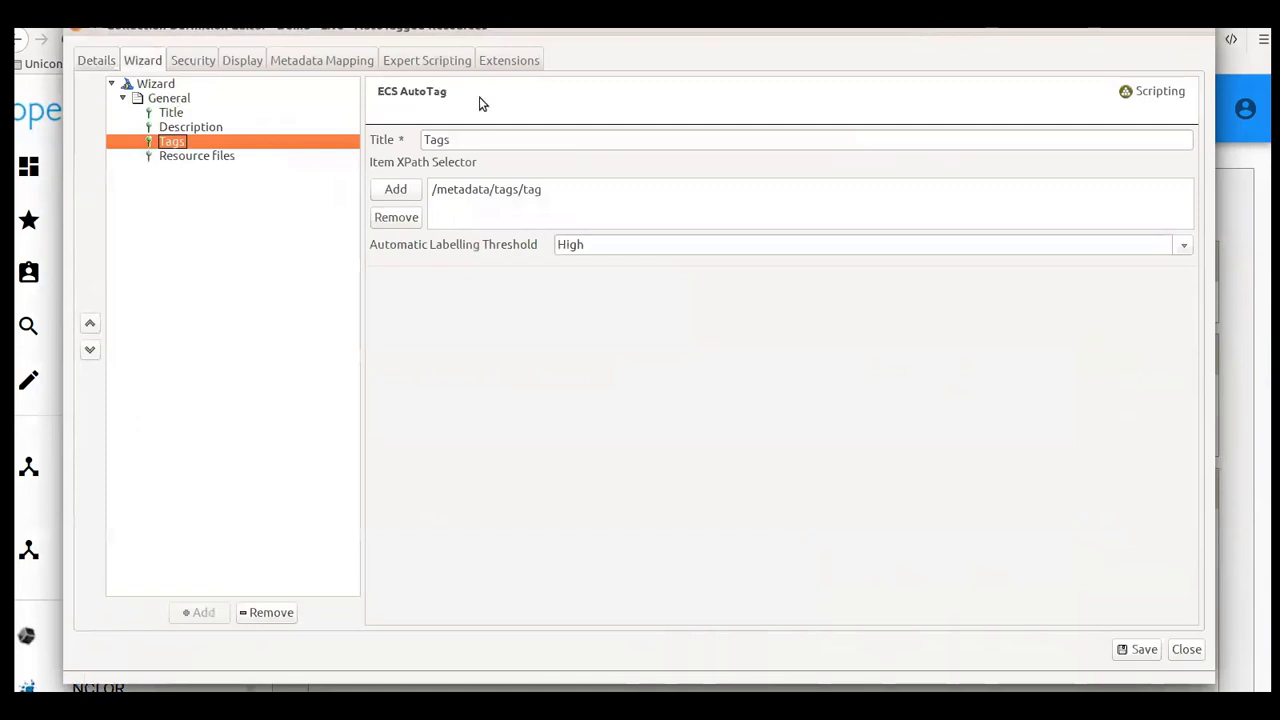
- View the ECS AutoTag control type in the Add control list for General, then cancel
right_click(170, 99)
click(196, 103)
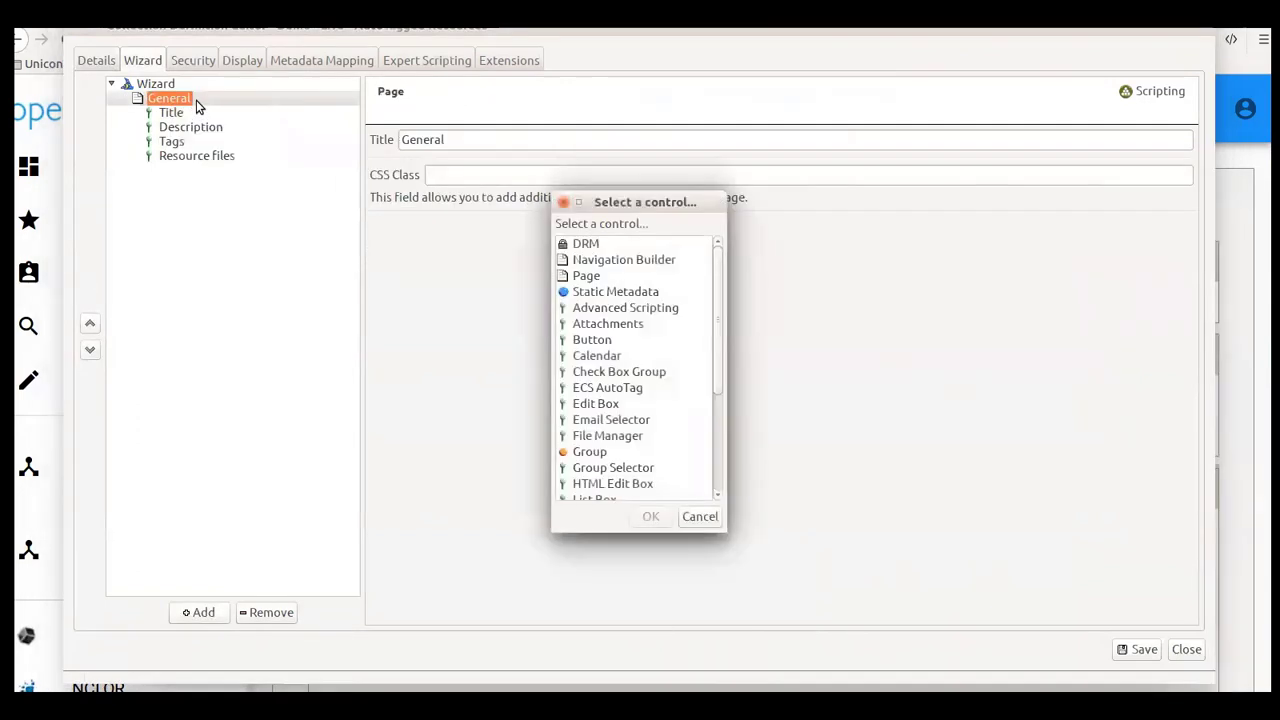
click(606, 389)
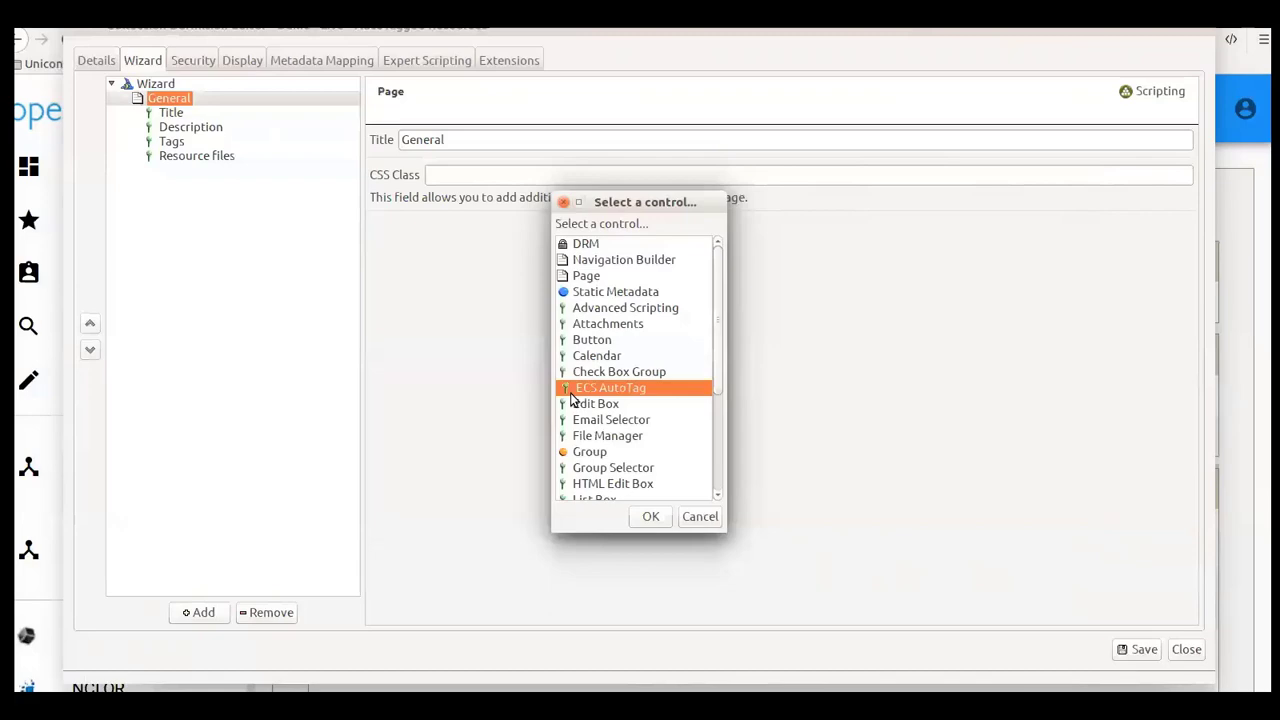
click(700, 518)
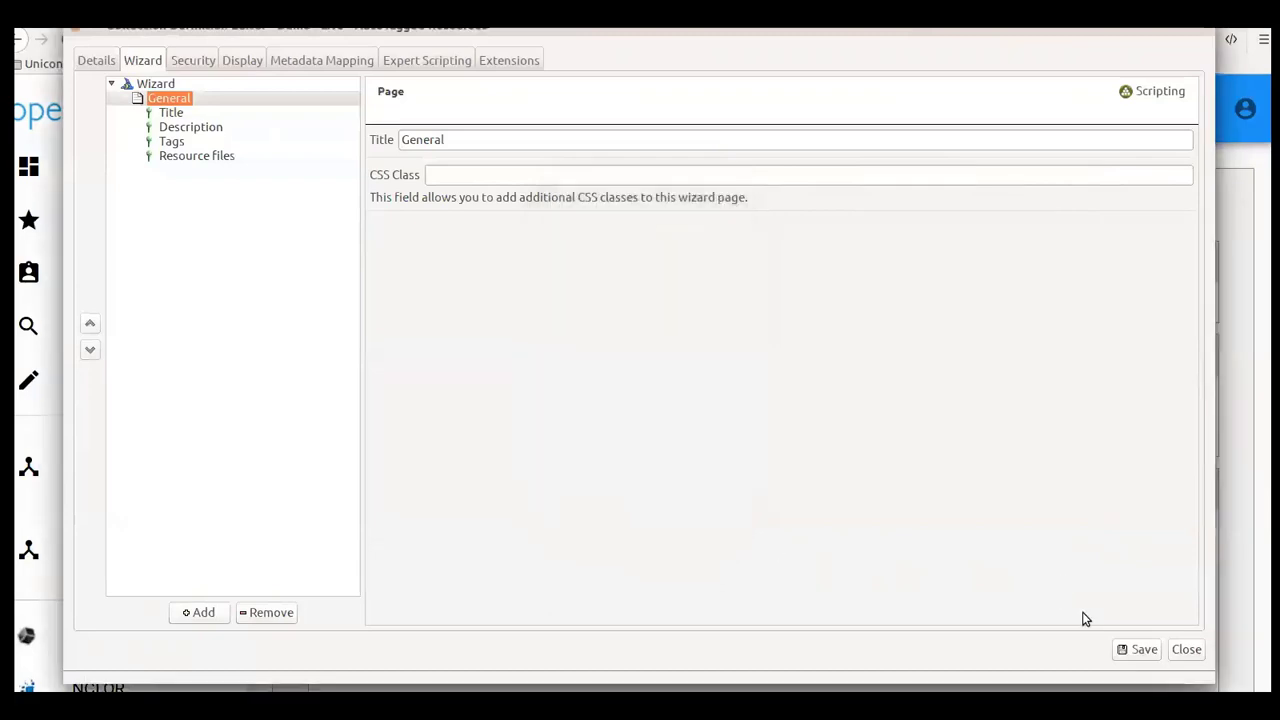
- Close the collection editor unsaved, exit the console, and close the launcher, terminal and file manager
click(1187, 650)
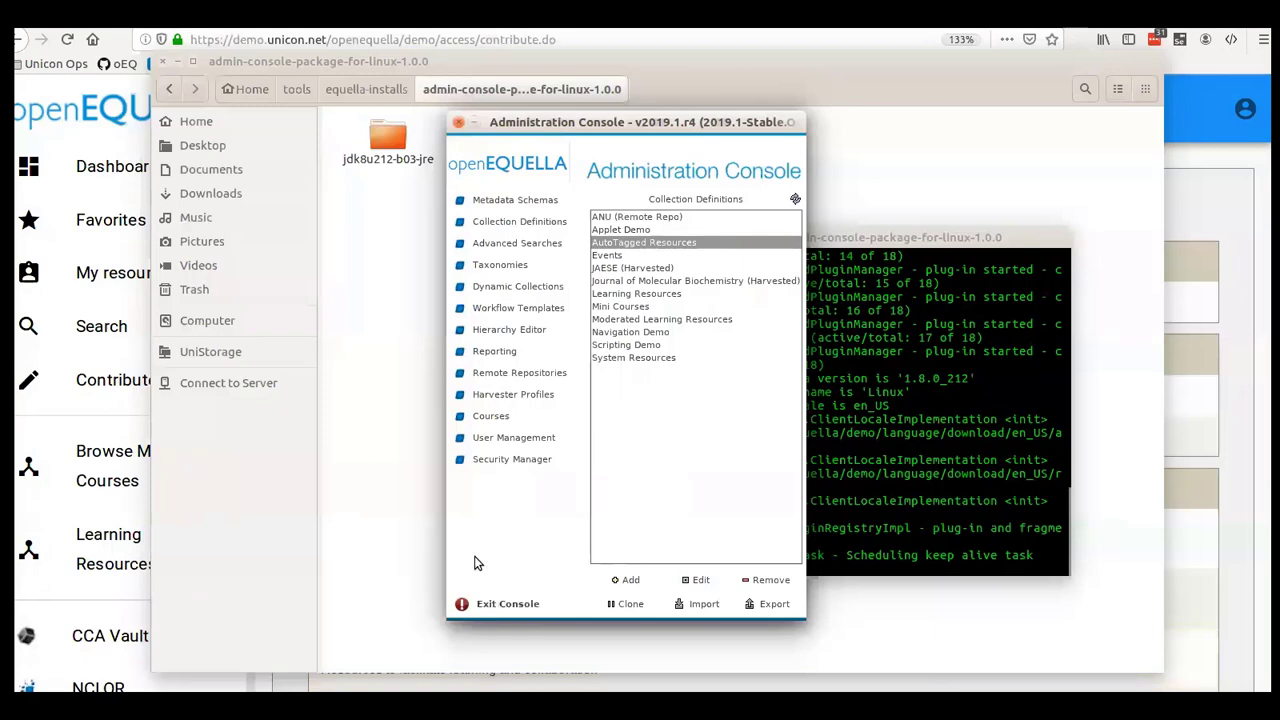
click(507, 603)
click(428, 255)
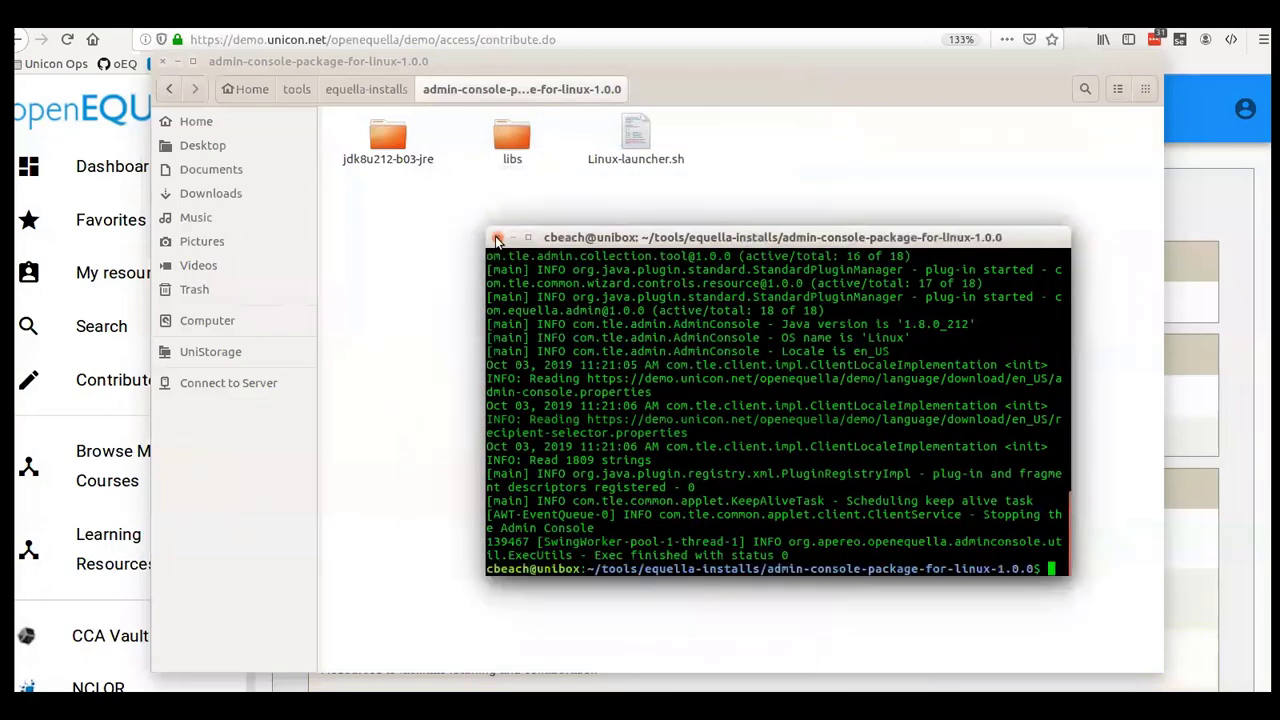
click(497, 241)
key(ctrl+w)
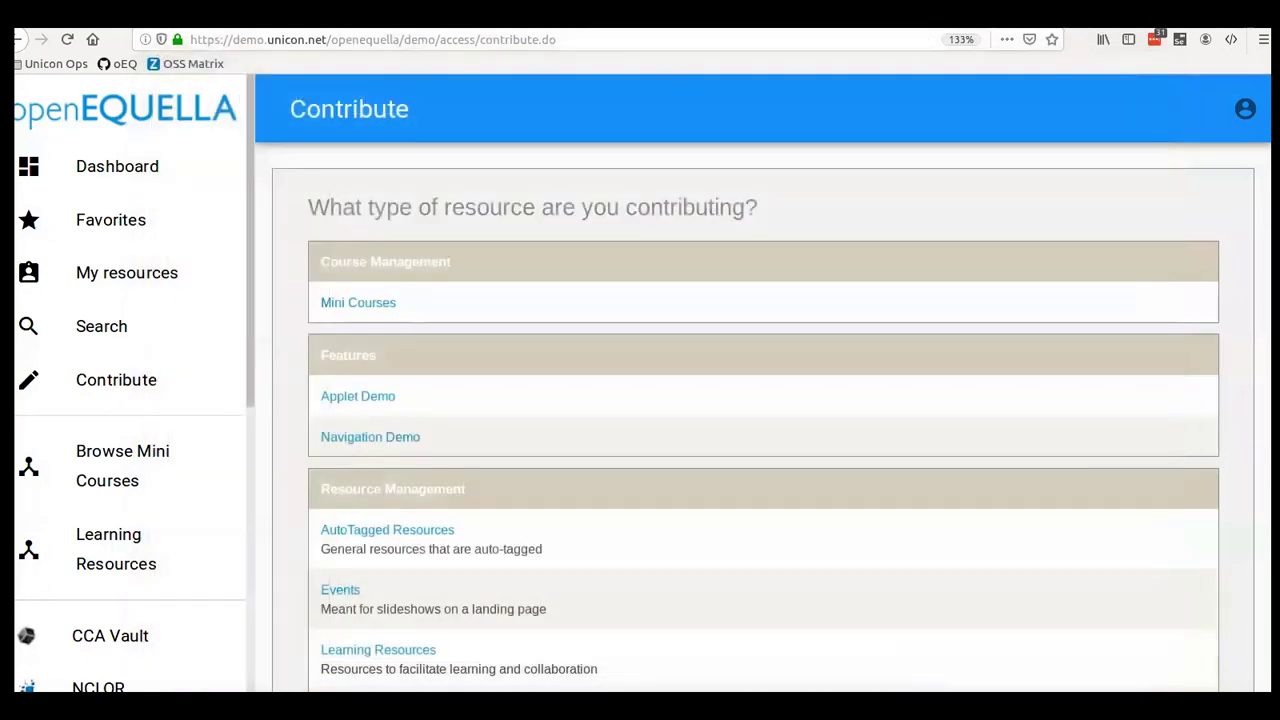
- Switch to the openEQUELLA Q3 2019 Quarterly Briefing in Google Slides
click(115, 18)
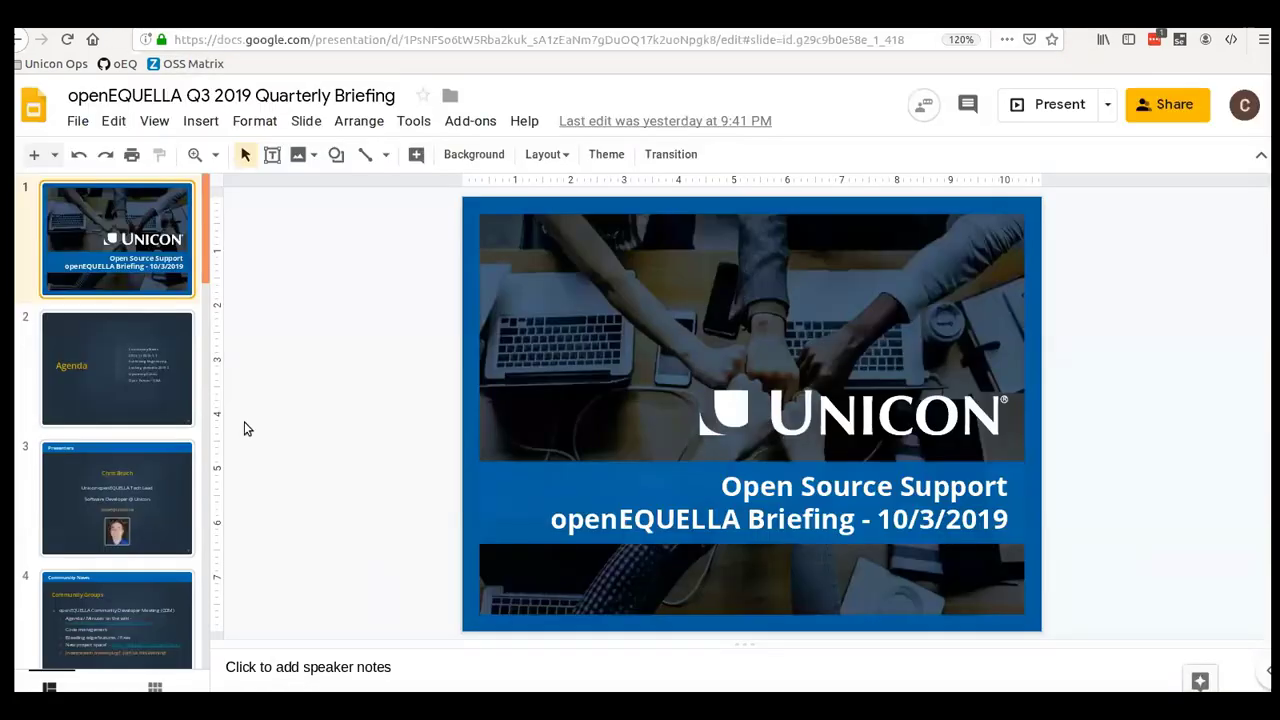